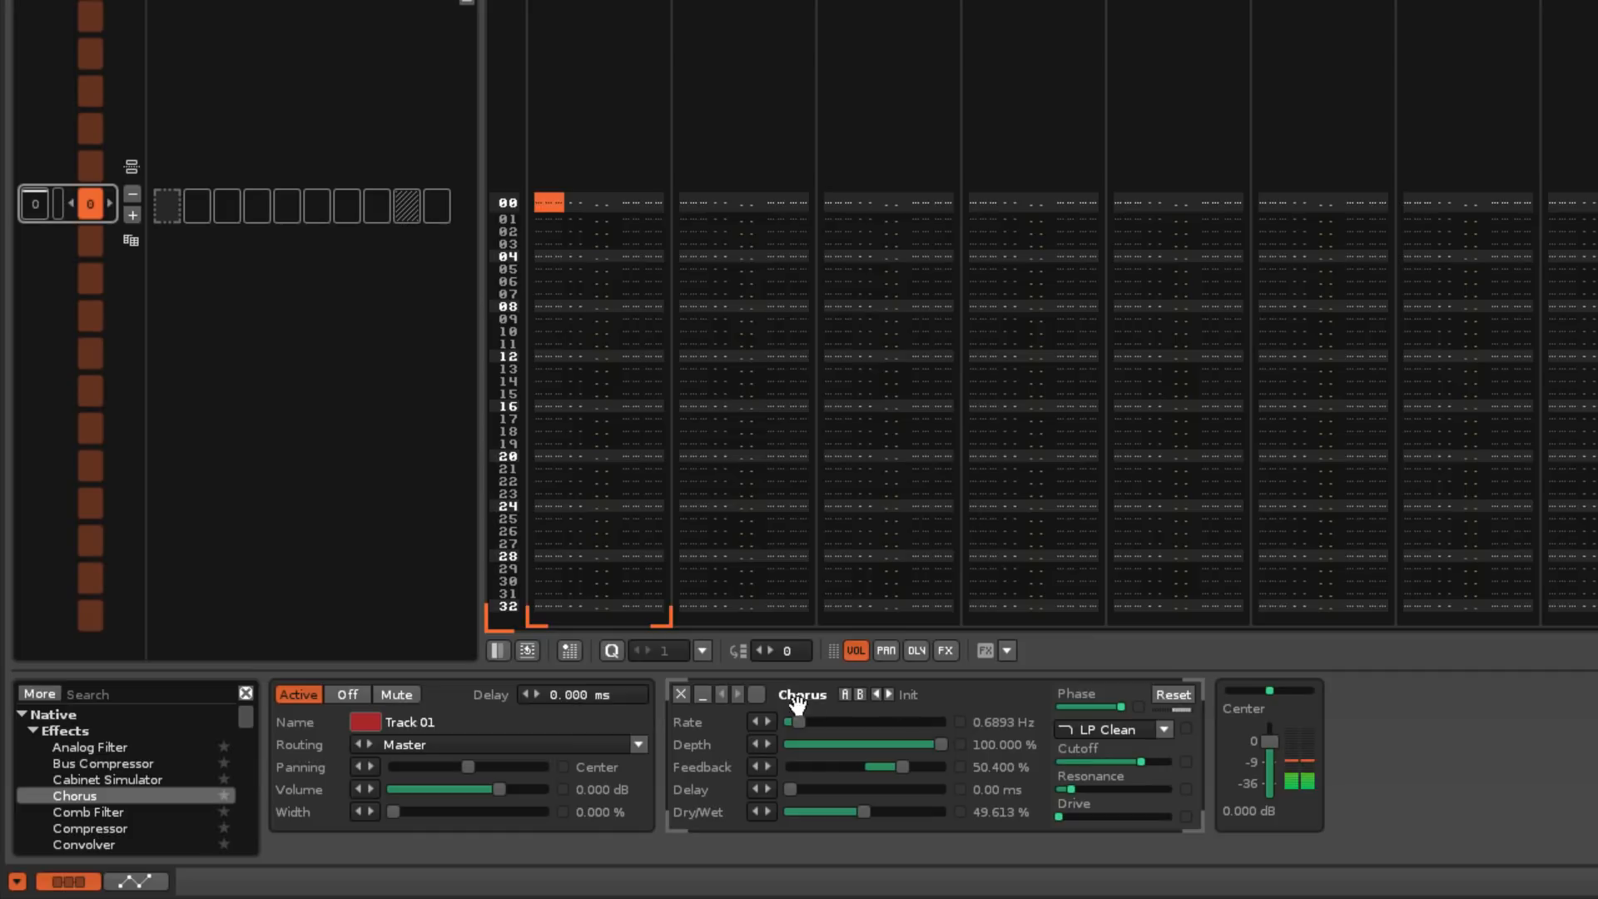
- Enable the Chorus on Track 01 and switch it to its B settings
left_click(757, 694)
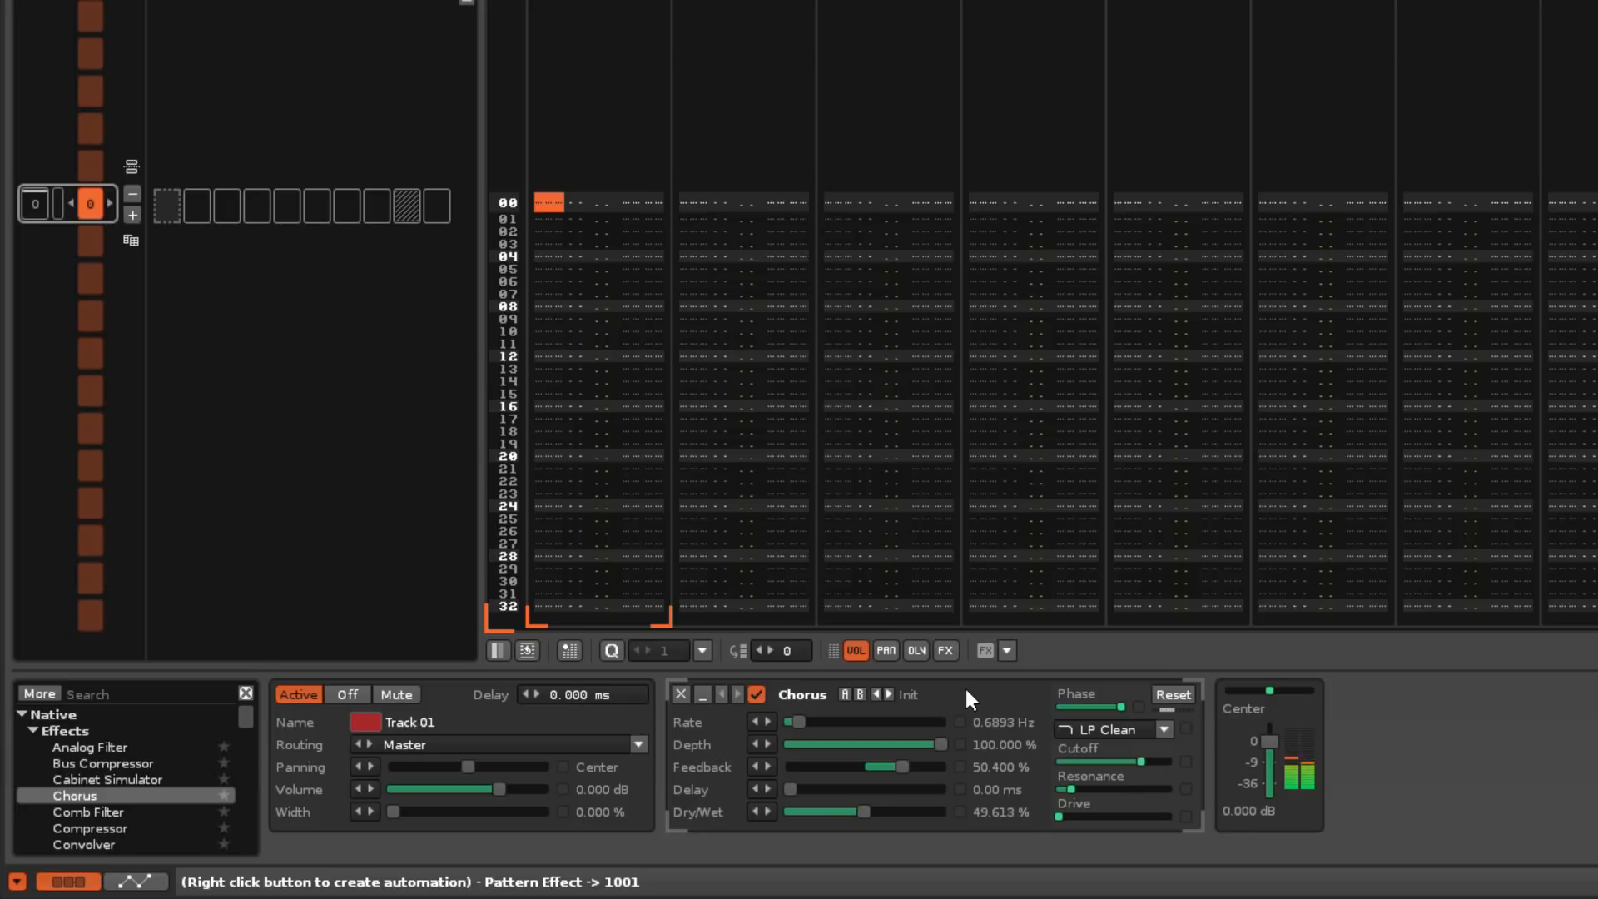
left_click(858, 697)
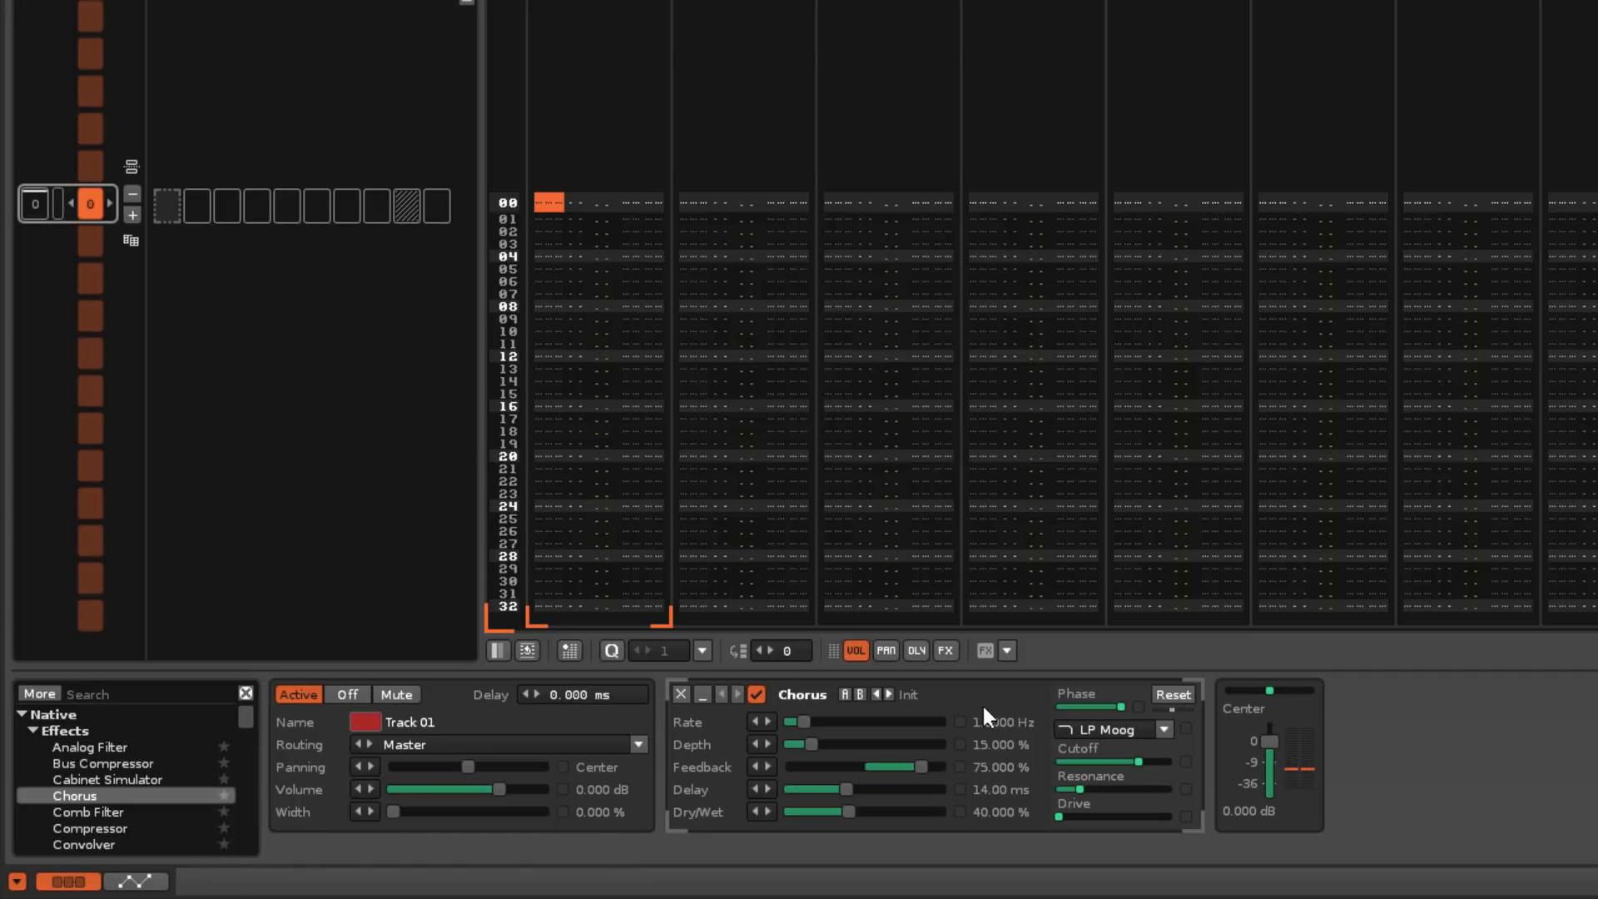
- Select the Flanger among the native effects, enable the Flanger on Track 01 and switch it to its B settings
key("Down")
key("Down")
key("Down")
key("Down")
key("Down")
key("Down")
key("Down")
key("Down")
key("Down")
key("Down")
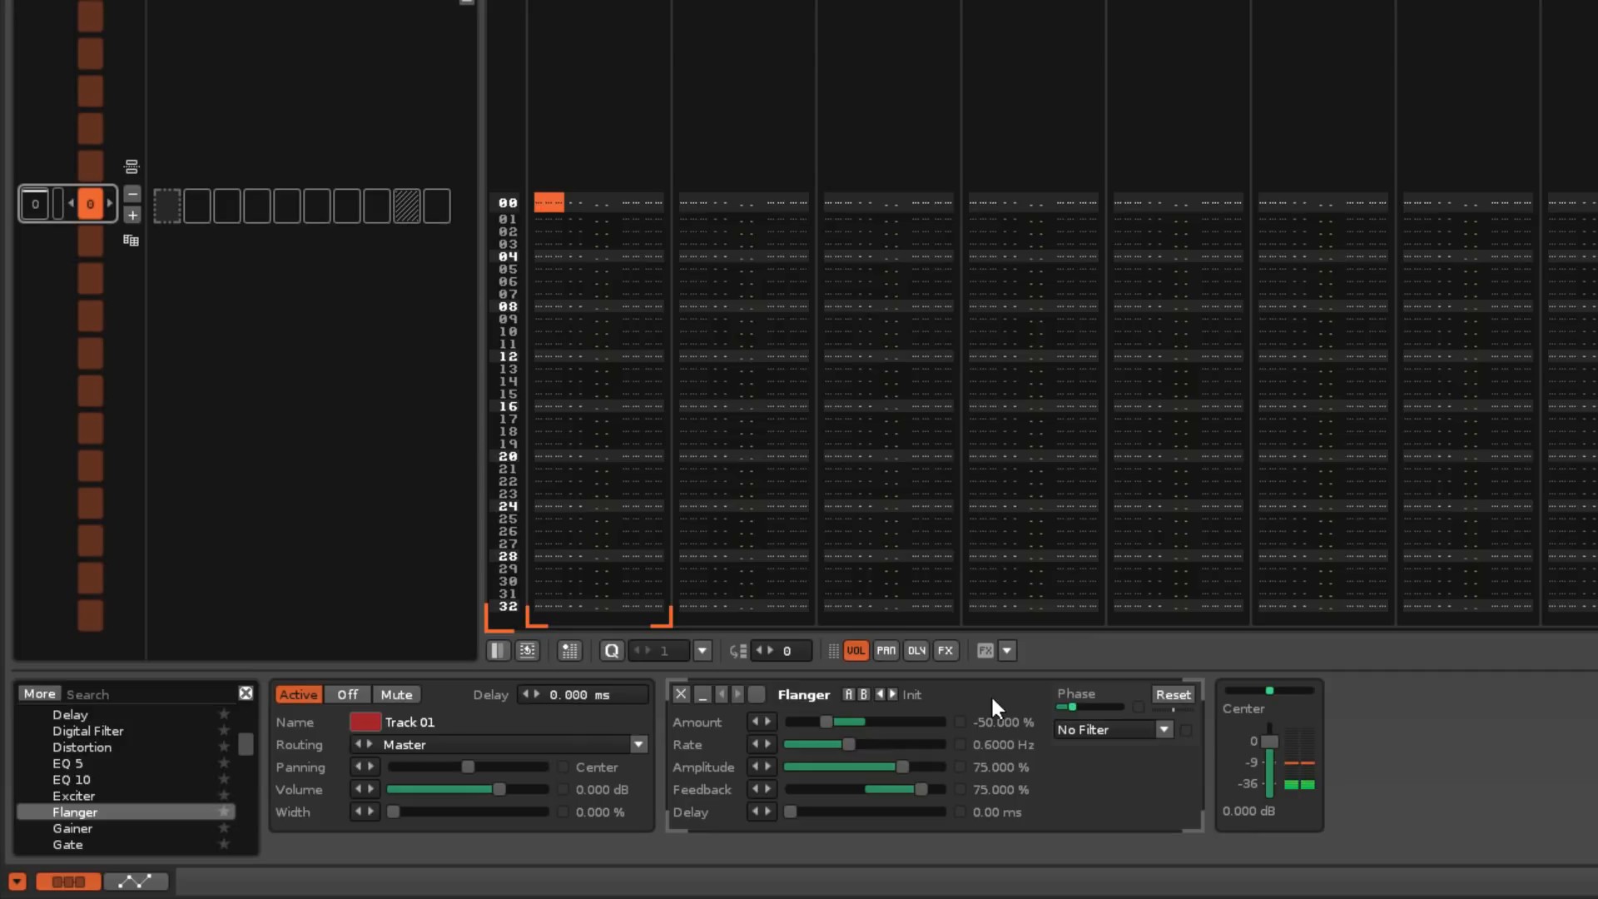
left_click(757, 694)
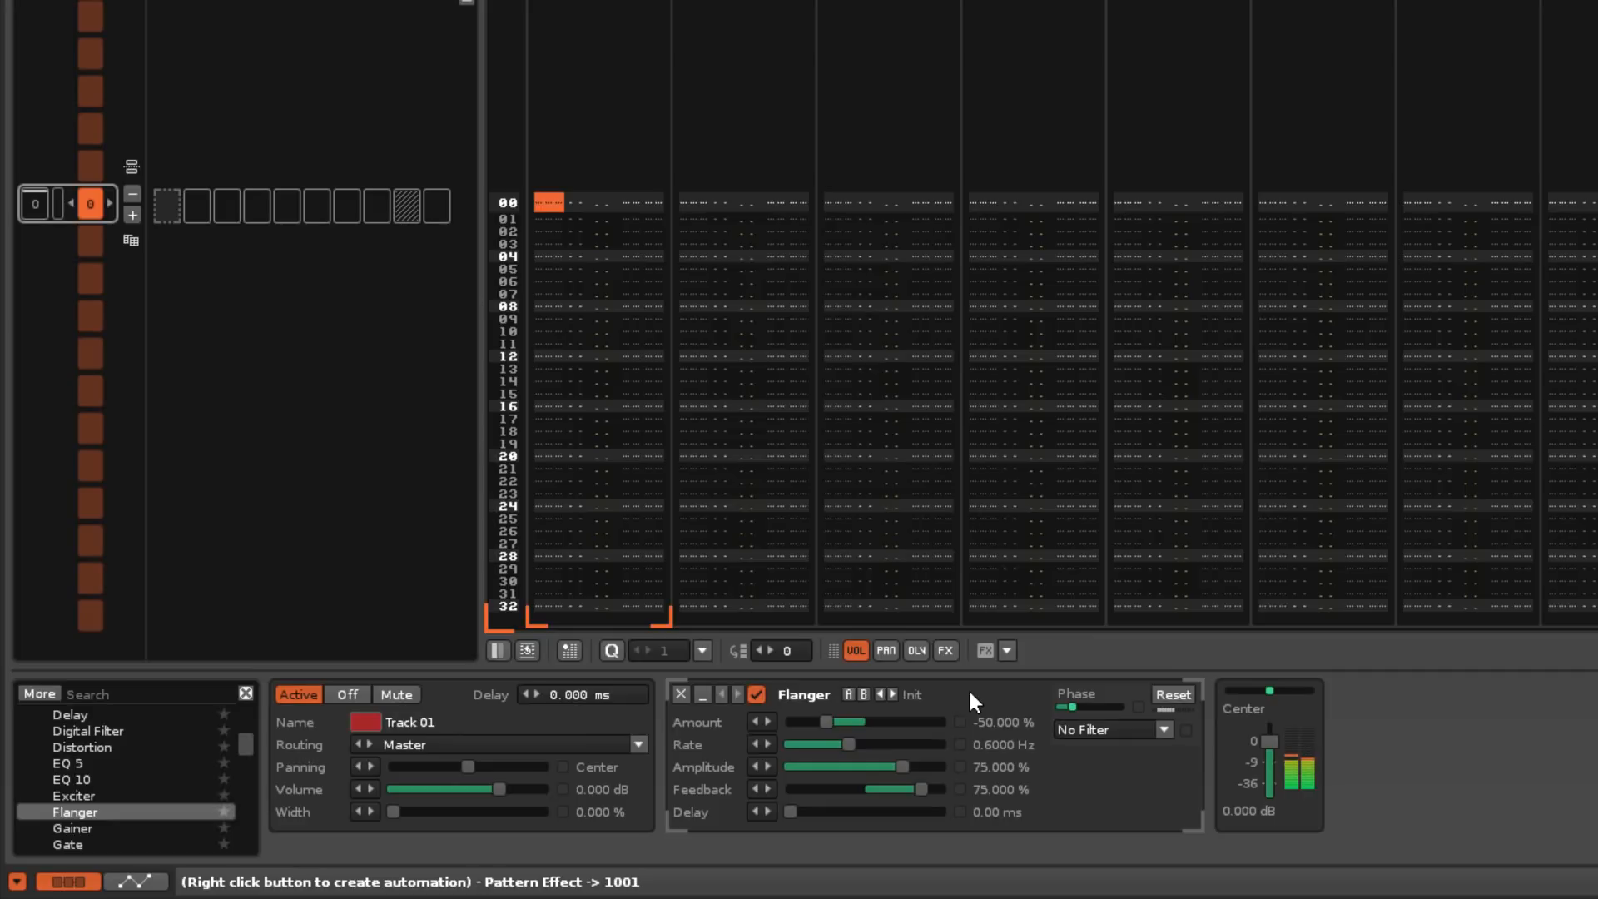
left_click(863, 694)
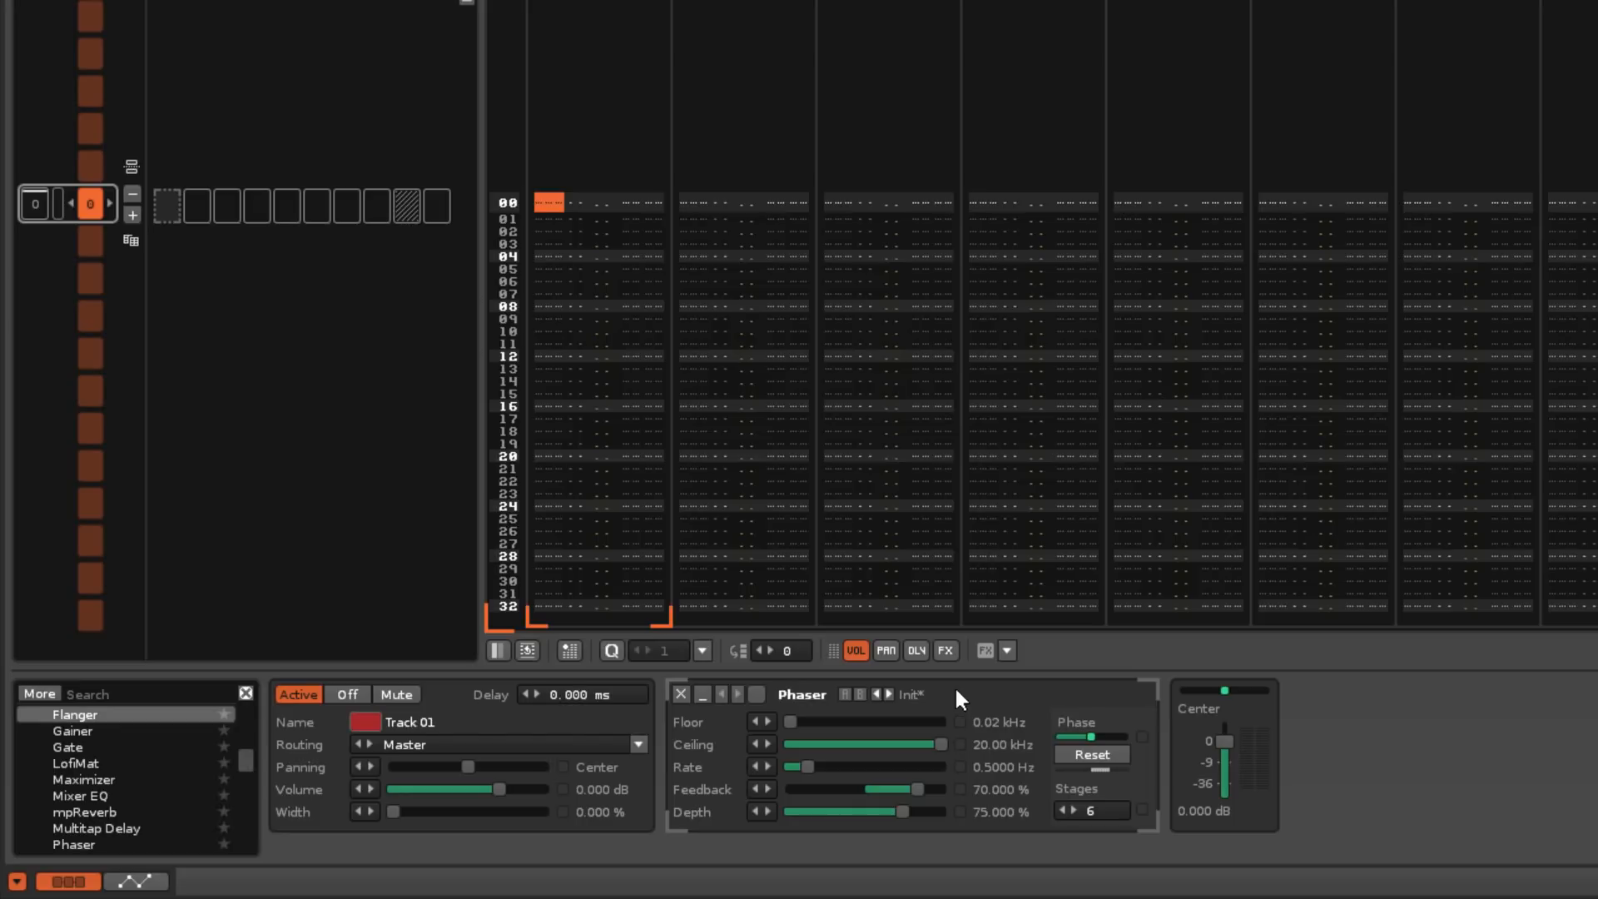
- Play a test note and enable the Phaser on Track 01
key("z")
left_click(757, 693)
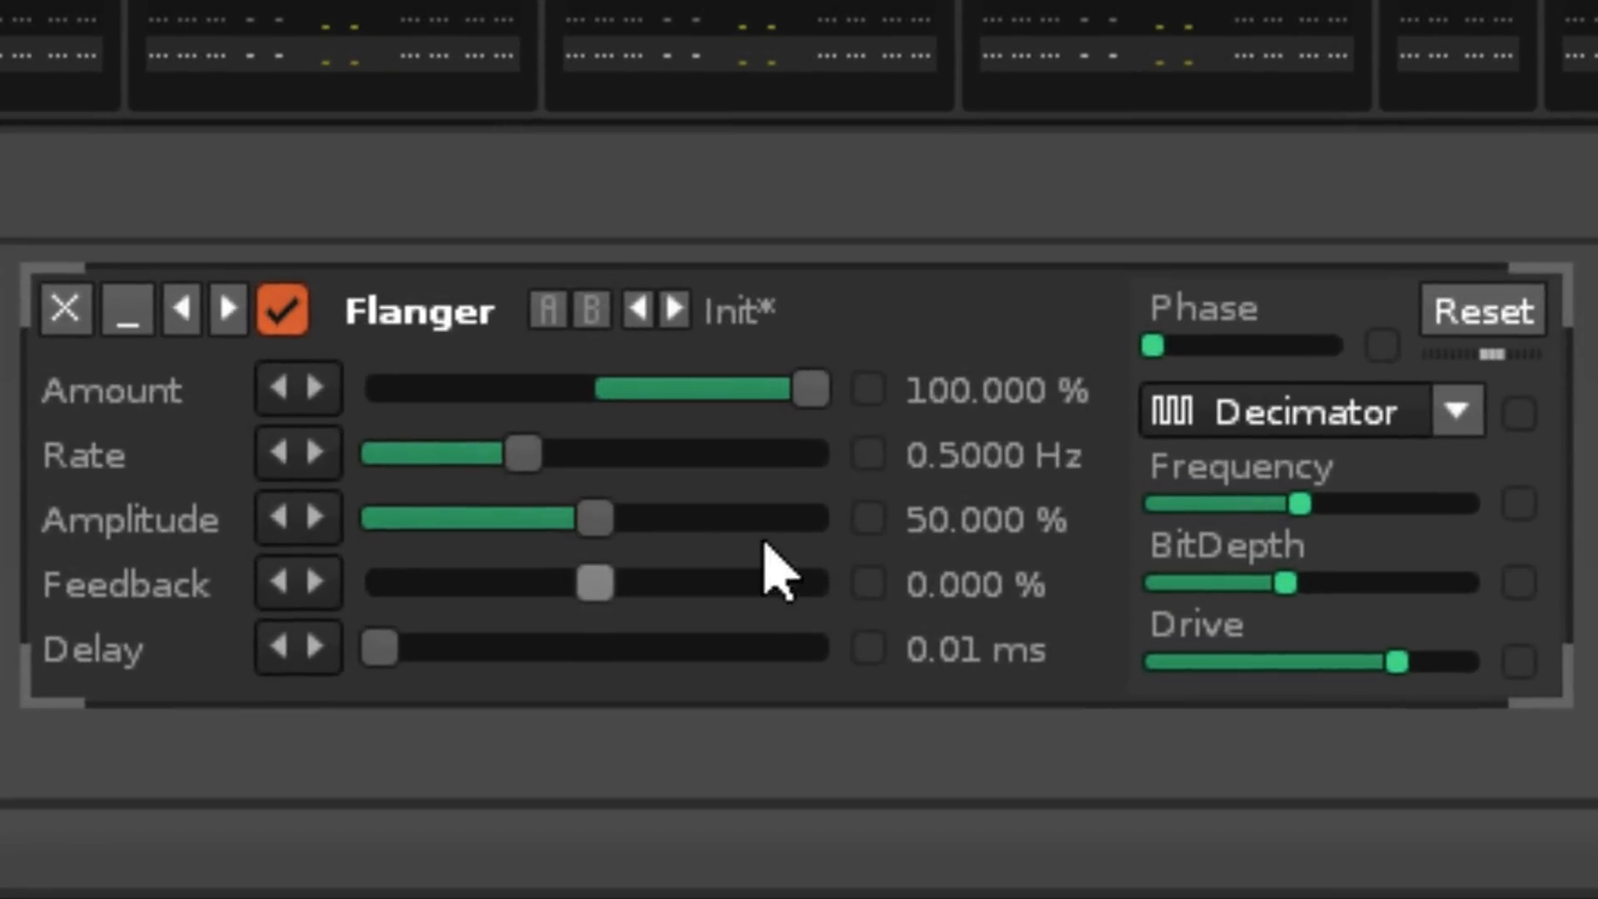
- Set the Flanger's Amplitude to 100 % and its Rate to 1.5 Hz, and undo the rate change
left_click_drag(588, 516, 713, 510)
left_click_drag(543, 462, 1330, 464)
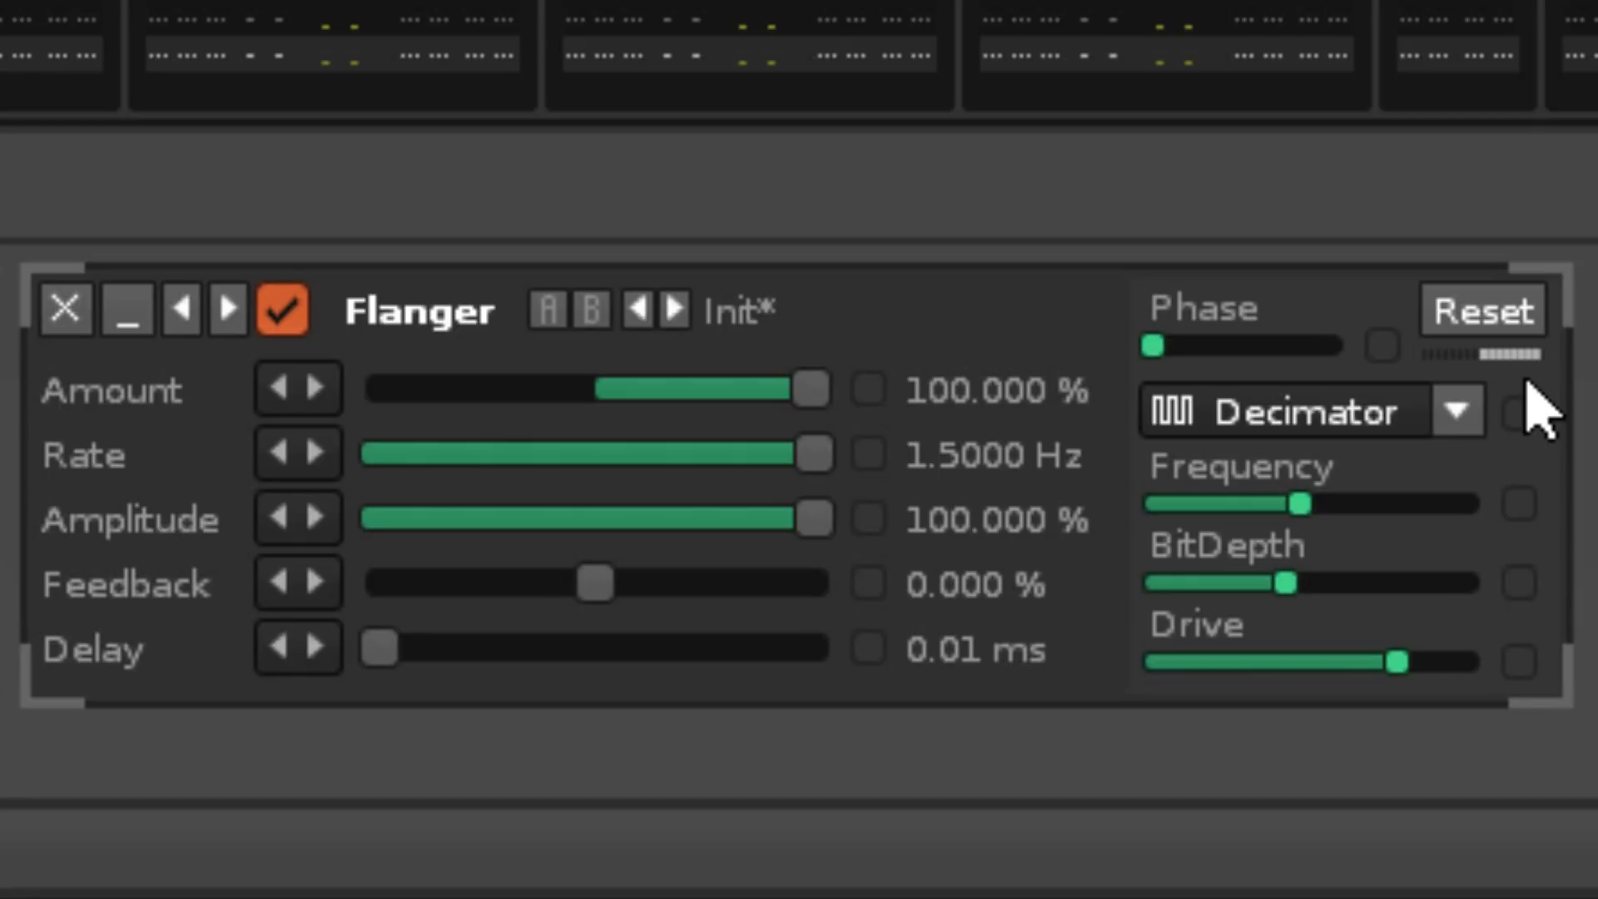
key("ctrl+z")
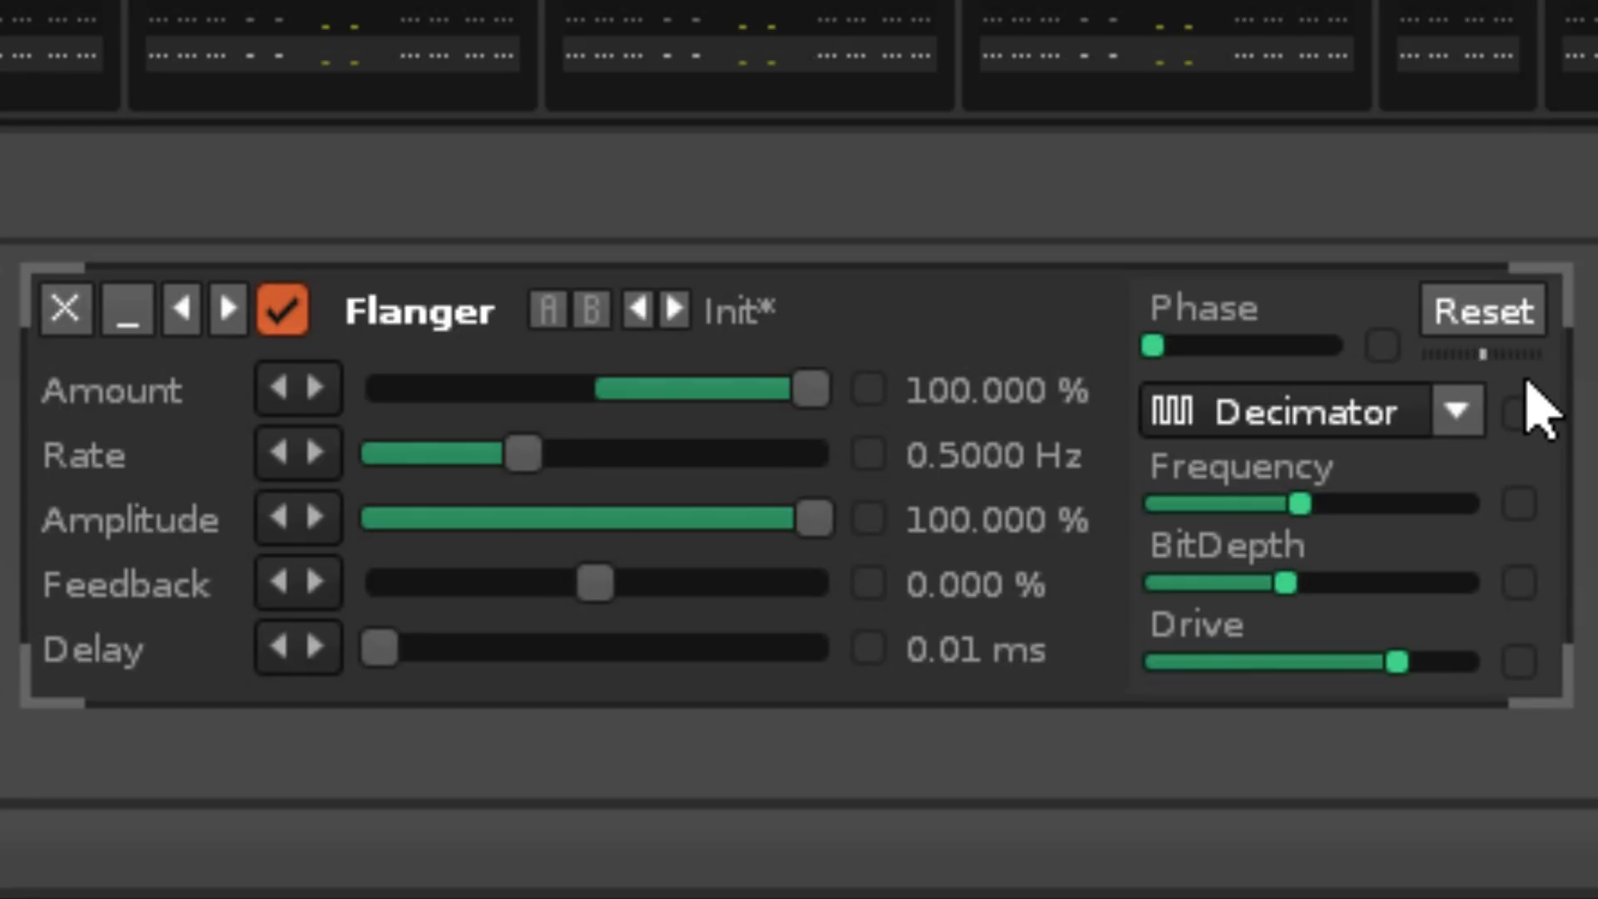
- Reset the Flanger's LFO and sweep its Phase, ending at 0°
left_click(1488, 312)
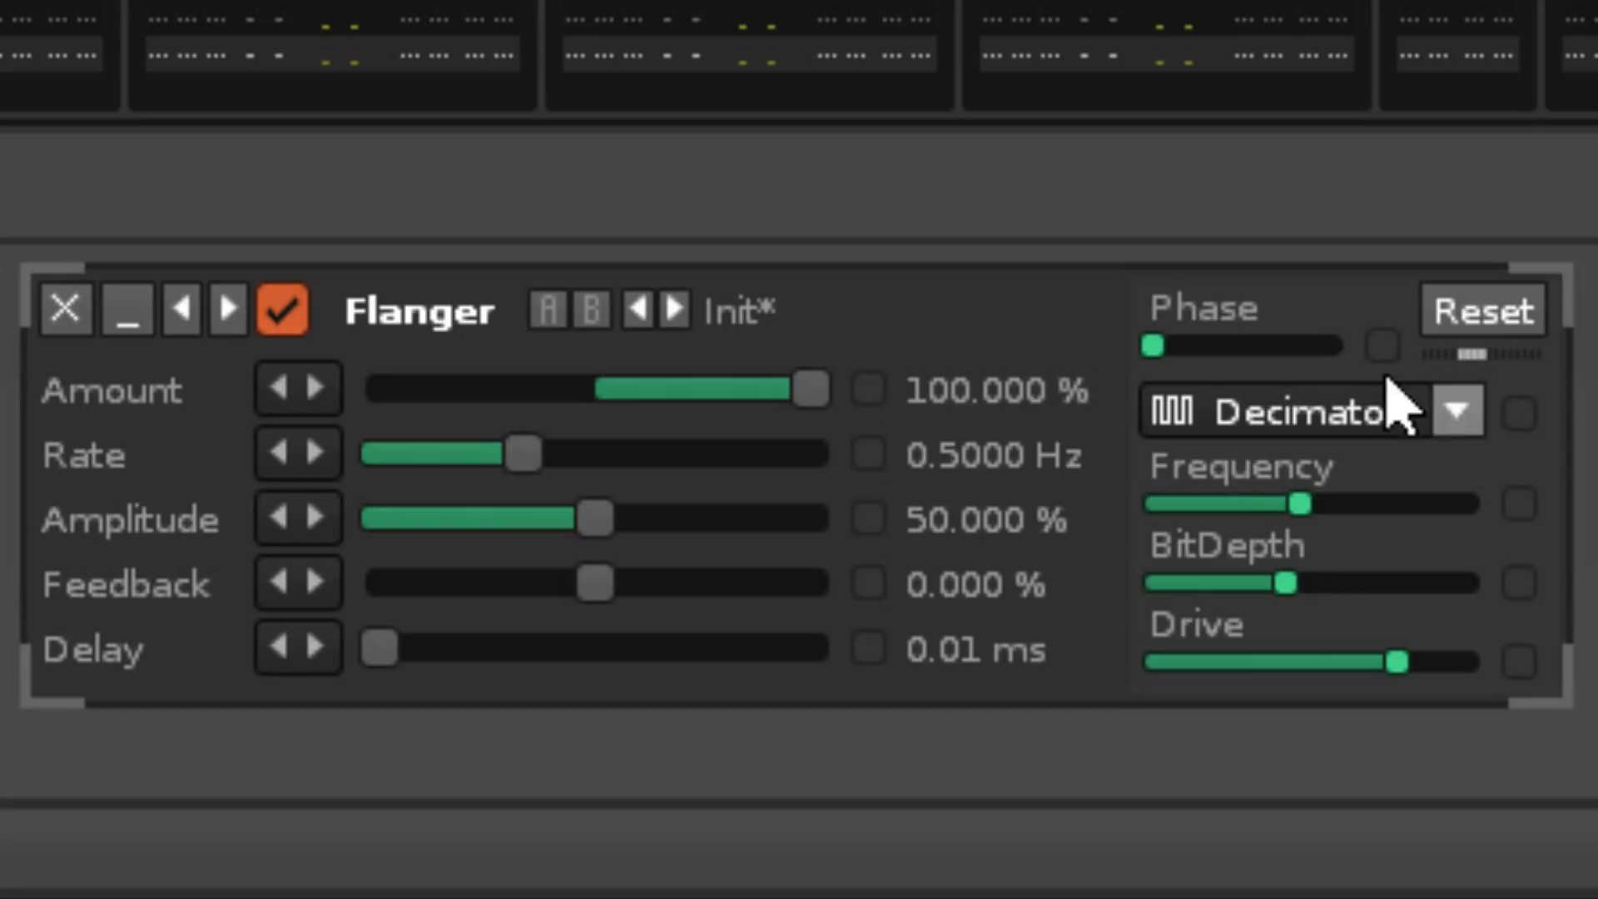
mouse_move(1237, 362)
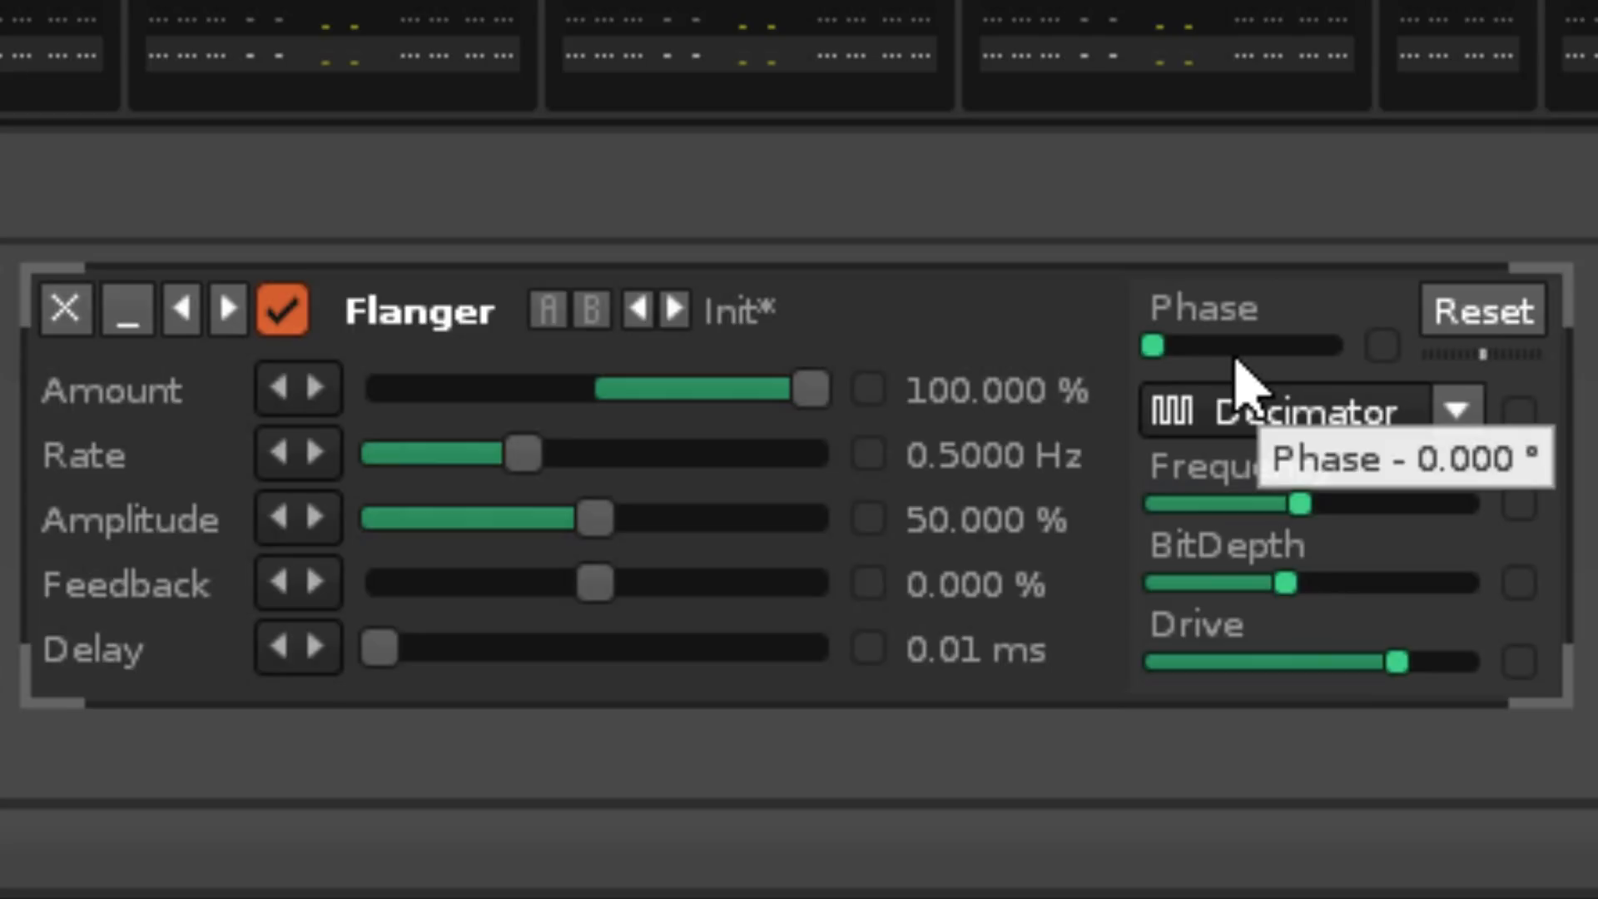
left_click_drag(1153, 346, 1038, 306)
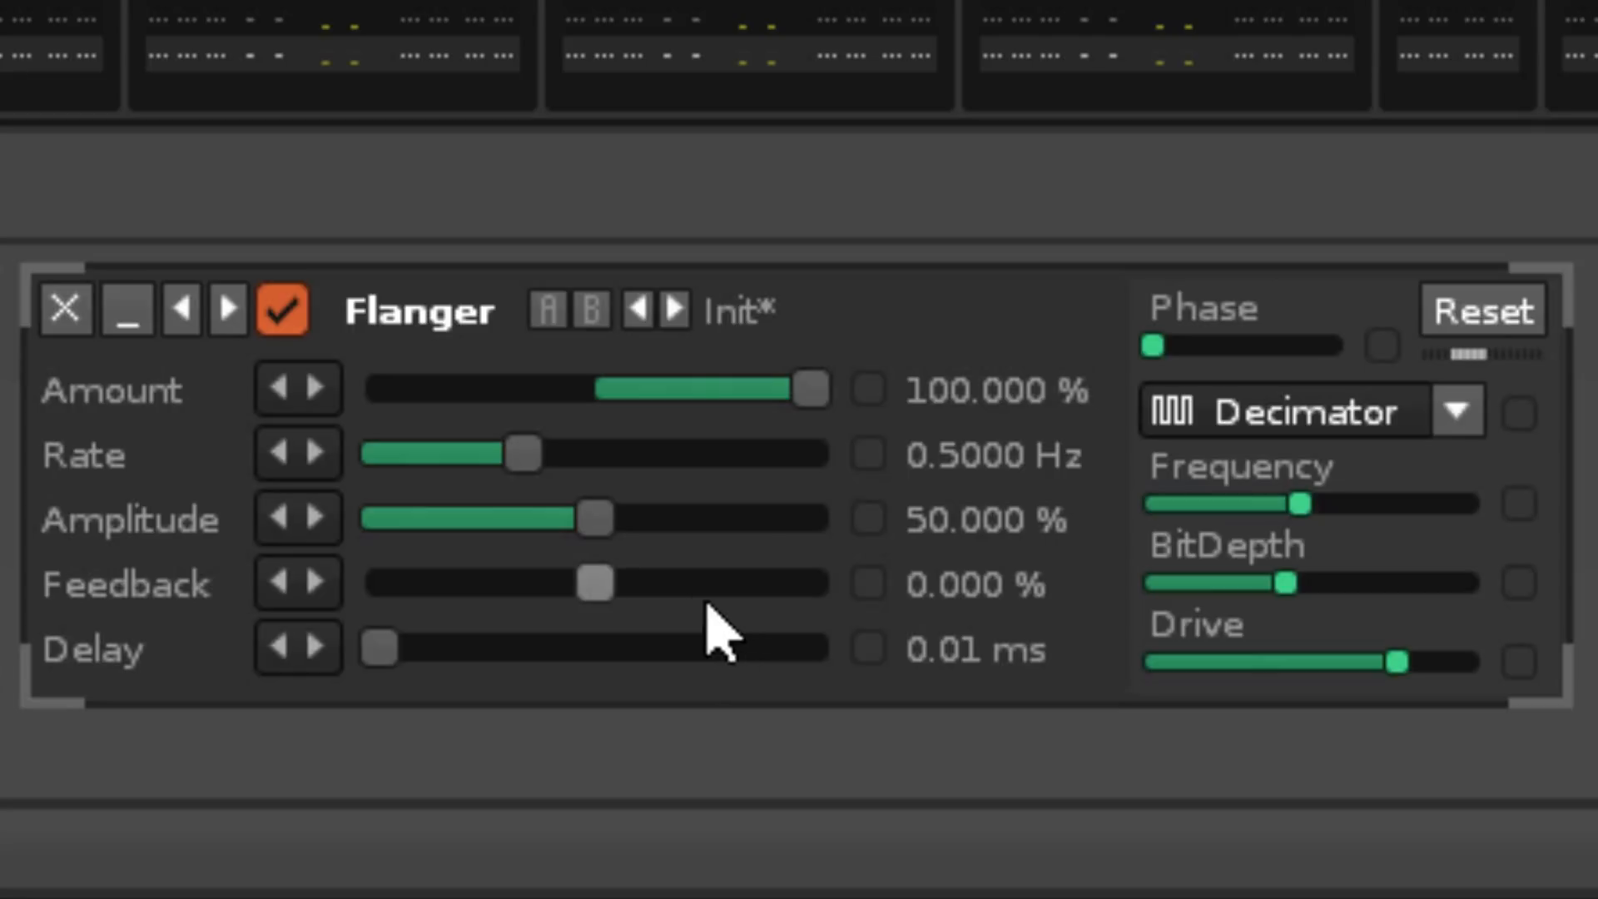
- Set the Flanger's Feedback to about 75.2 % and sweep it down towards its negative end
left_click_drag(621, 575, 756, 582)
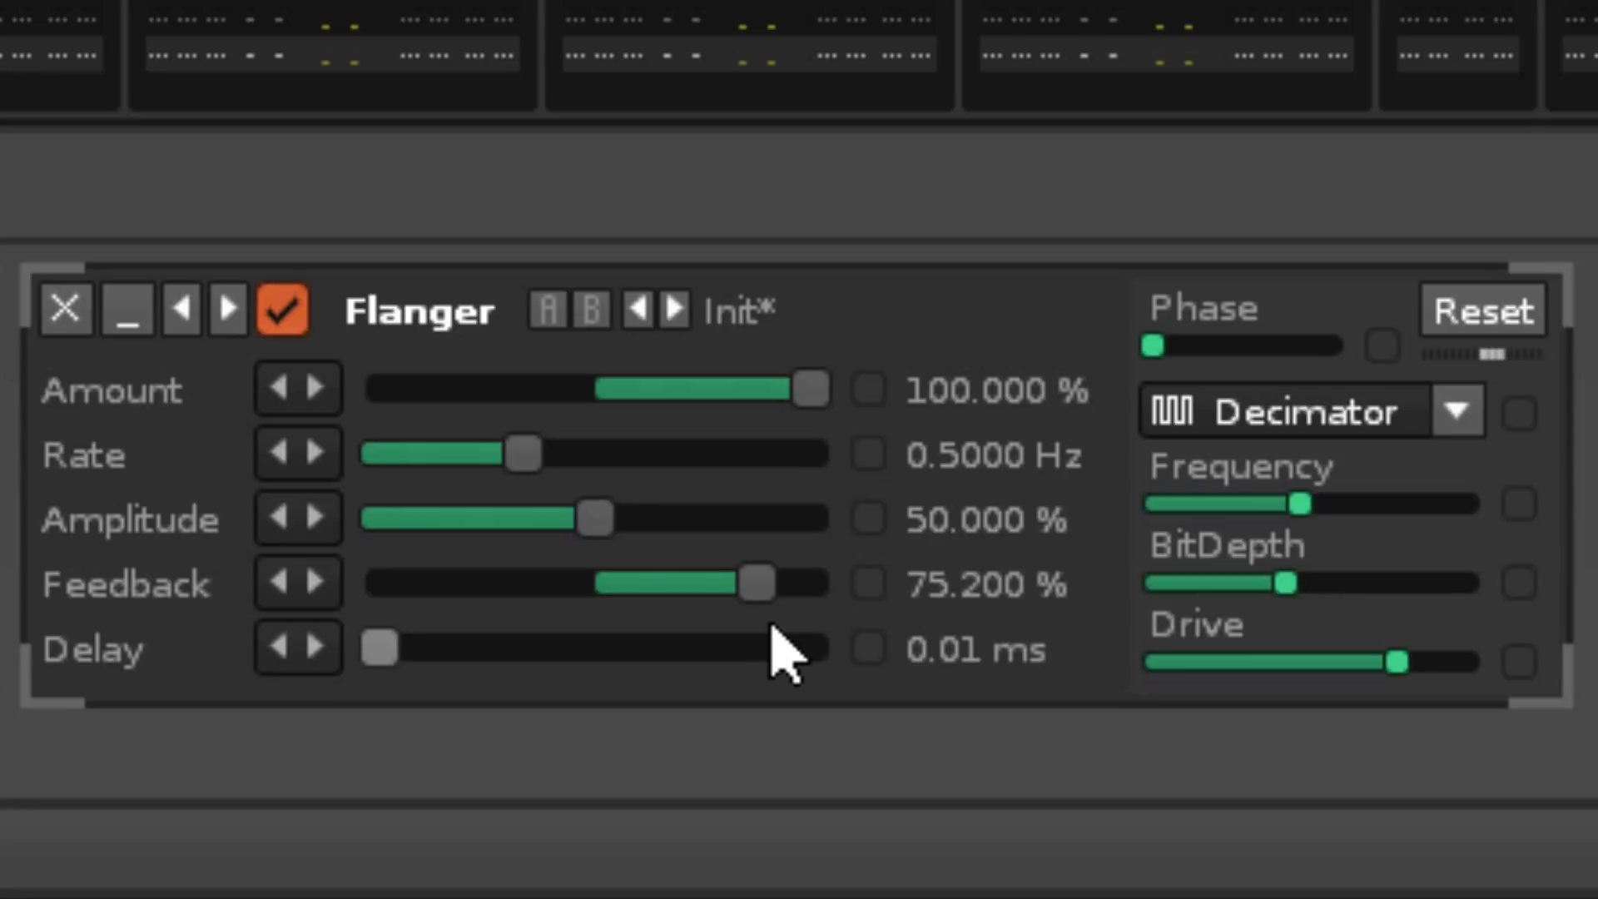
left_click_drag(755, 582, 401, 582)
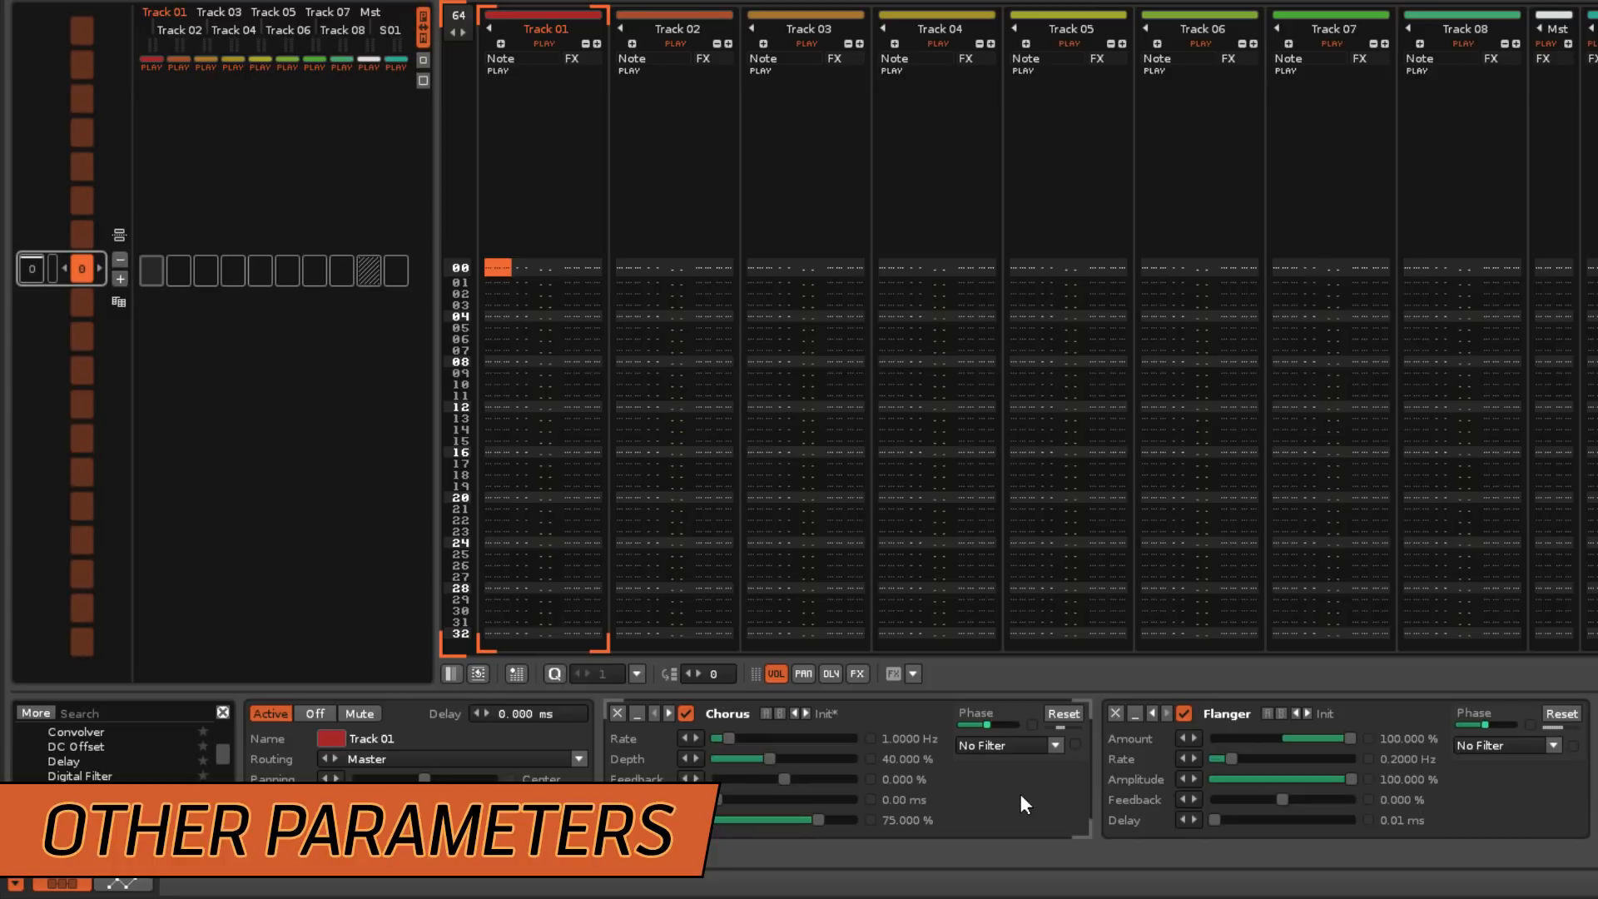
- Set the Chorus filter type to Vowel
left_click(1052, 745)
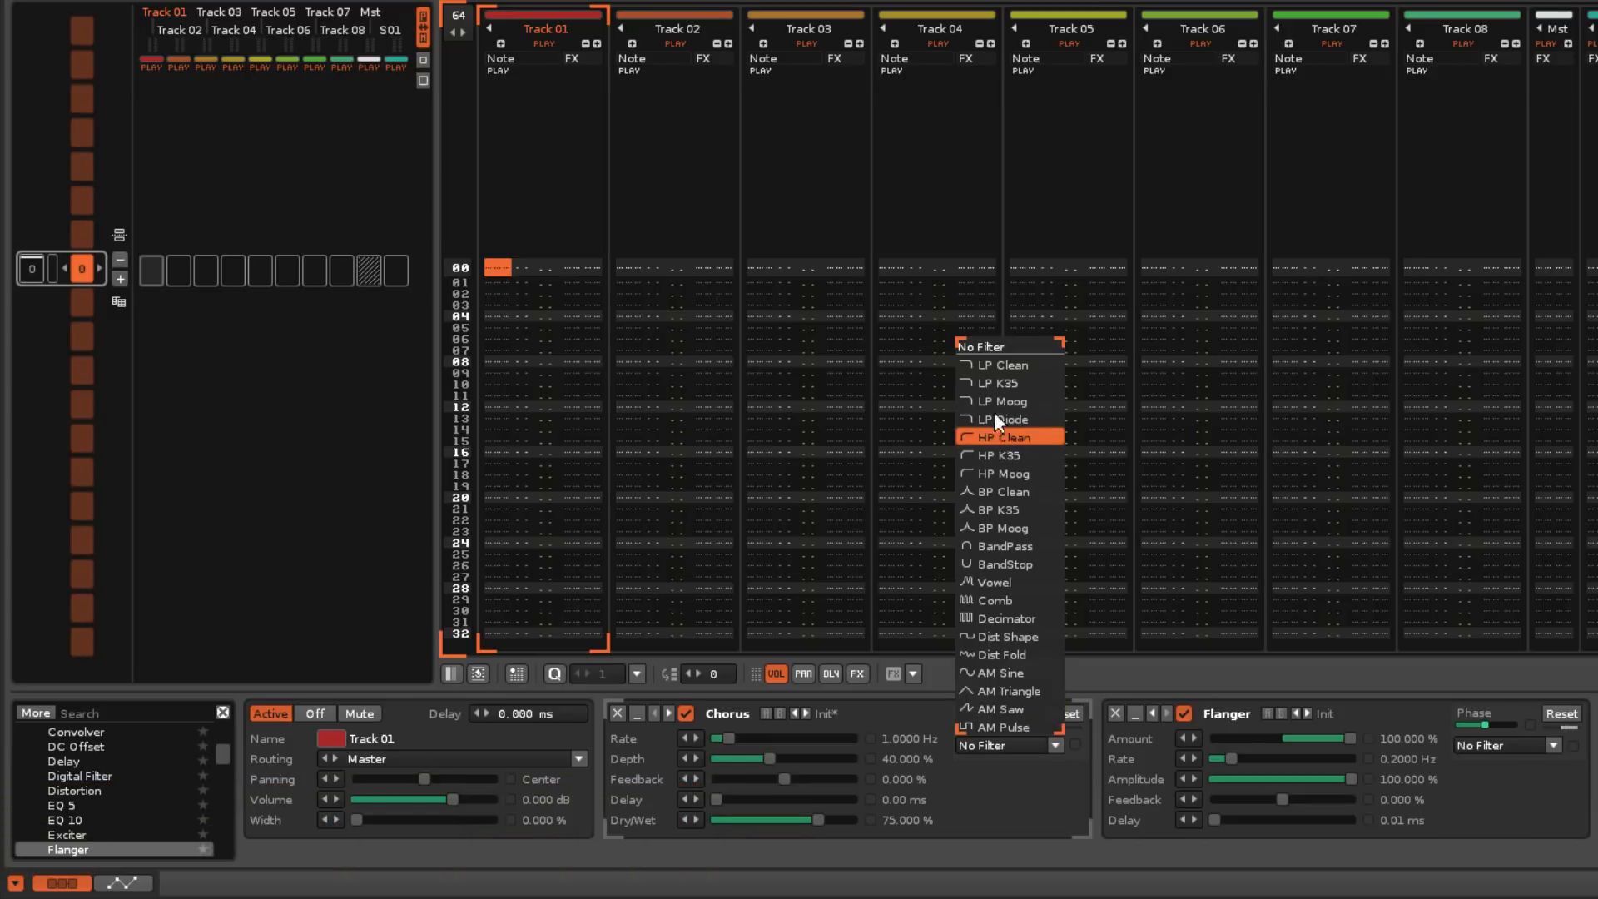
left_click(1000, 581)
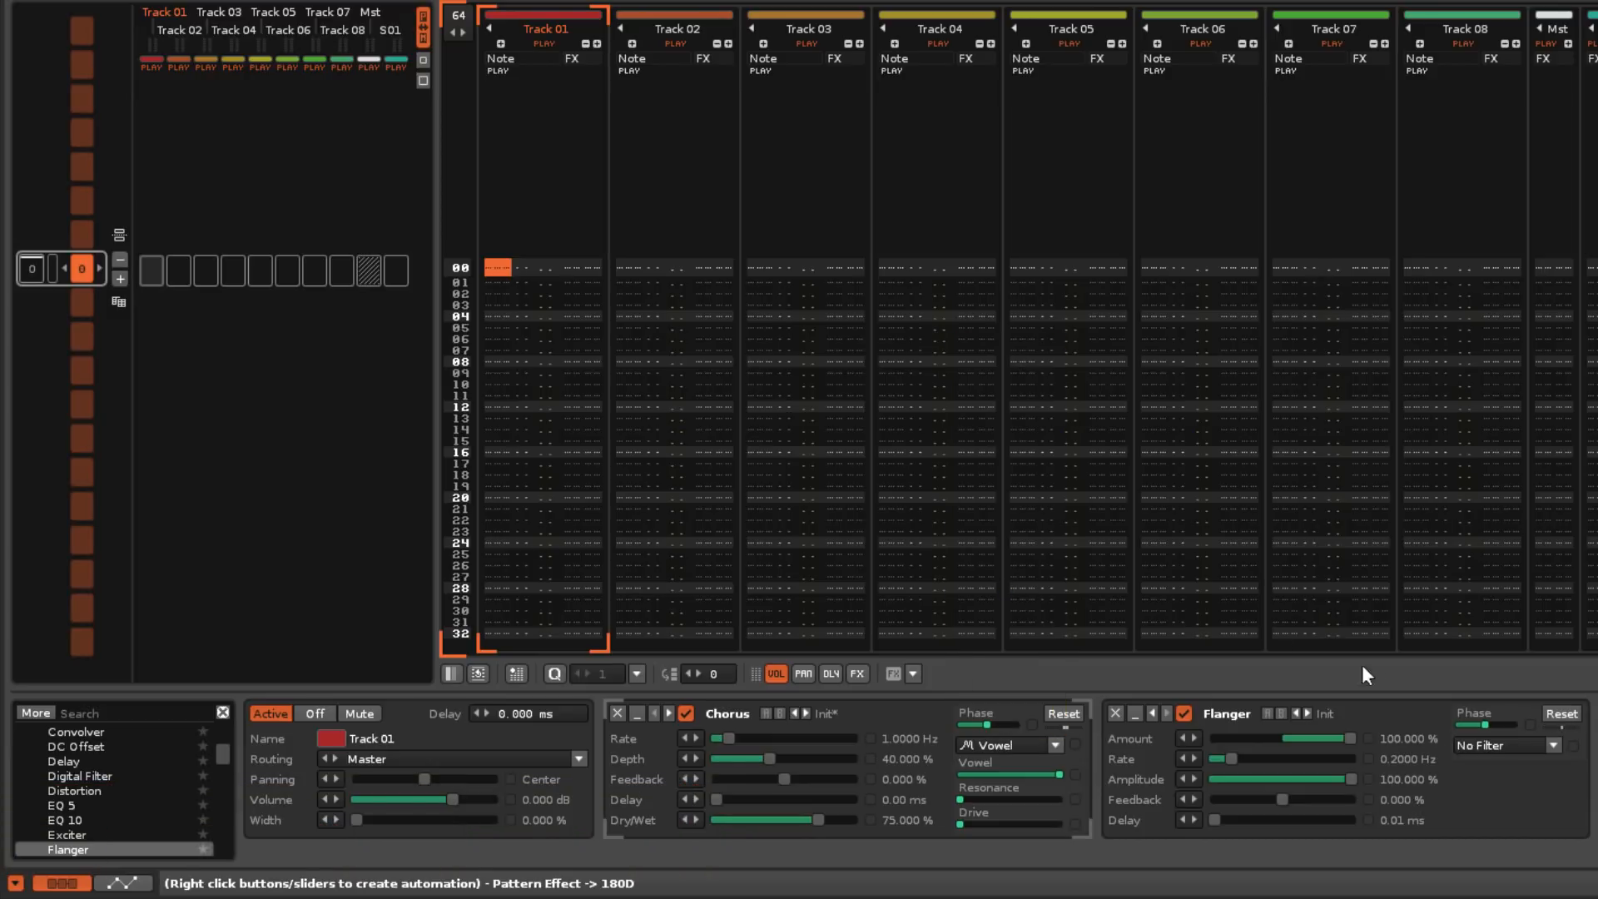
- Look through the Flanger's filter types and remove the Flanger from Track 01
left_click(1550, 746)
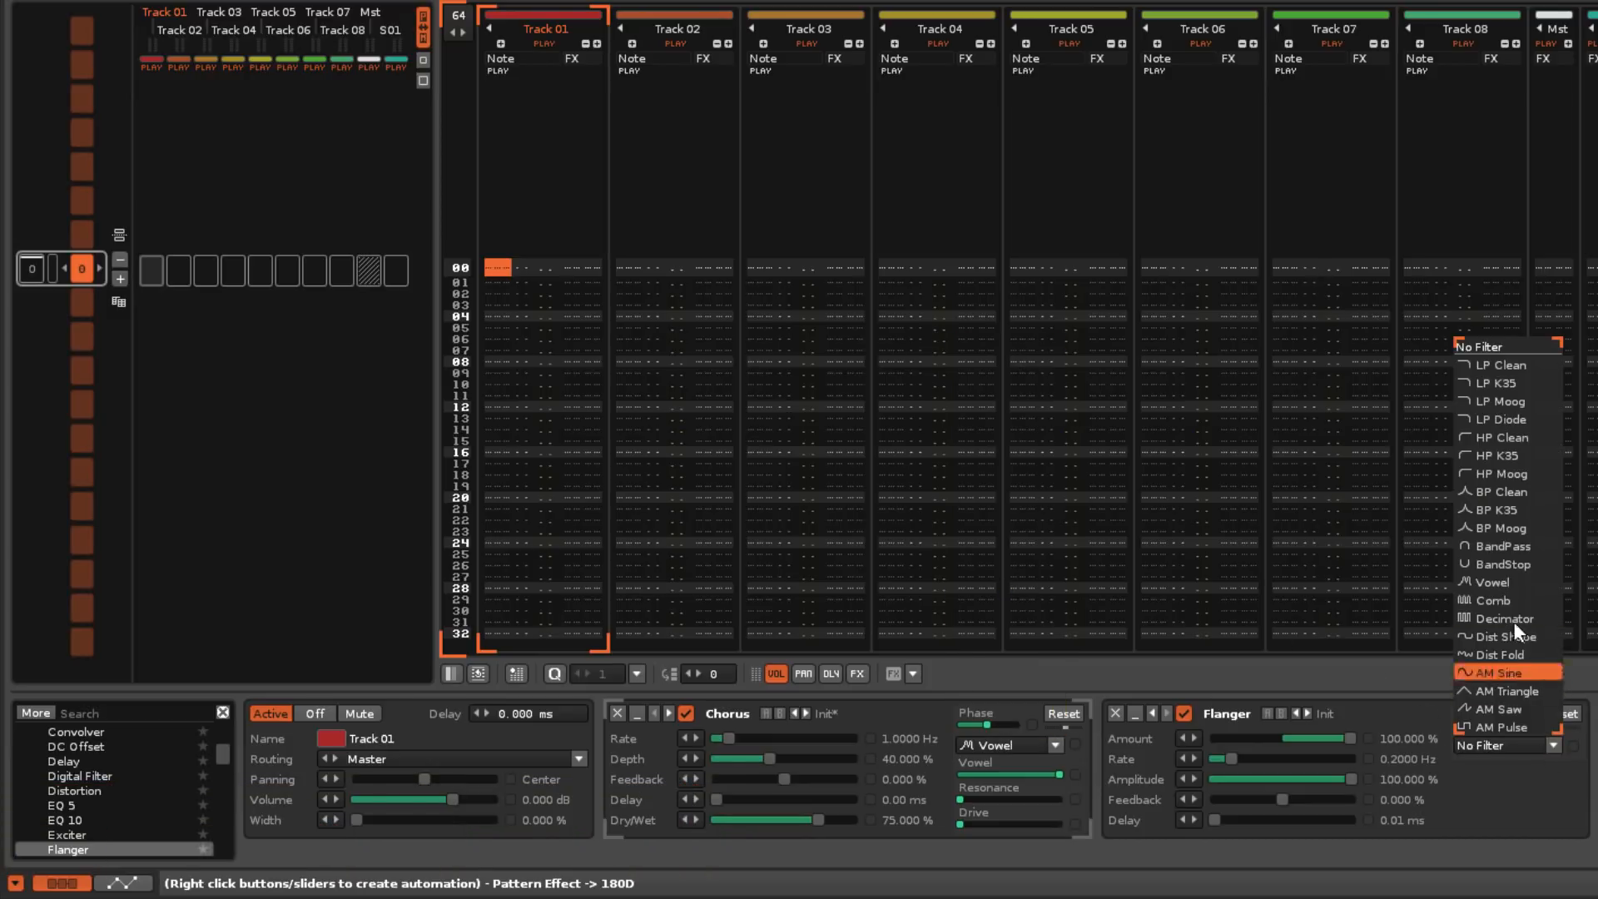
left_click(1507, 777)
left_click(1120, 712)
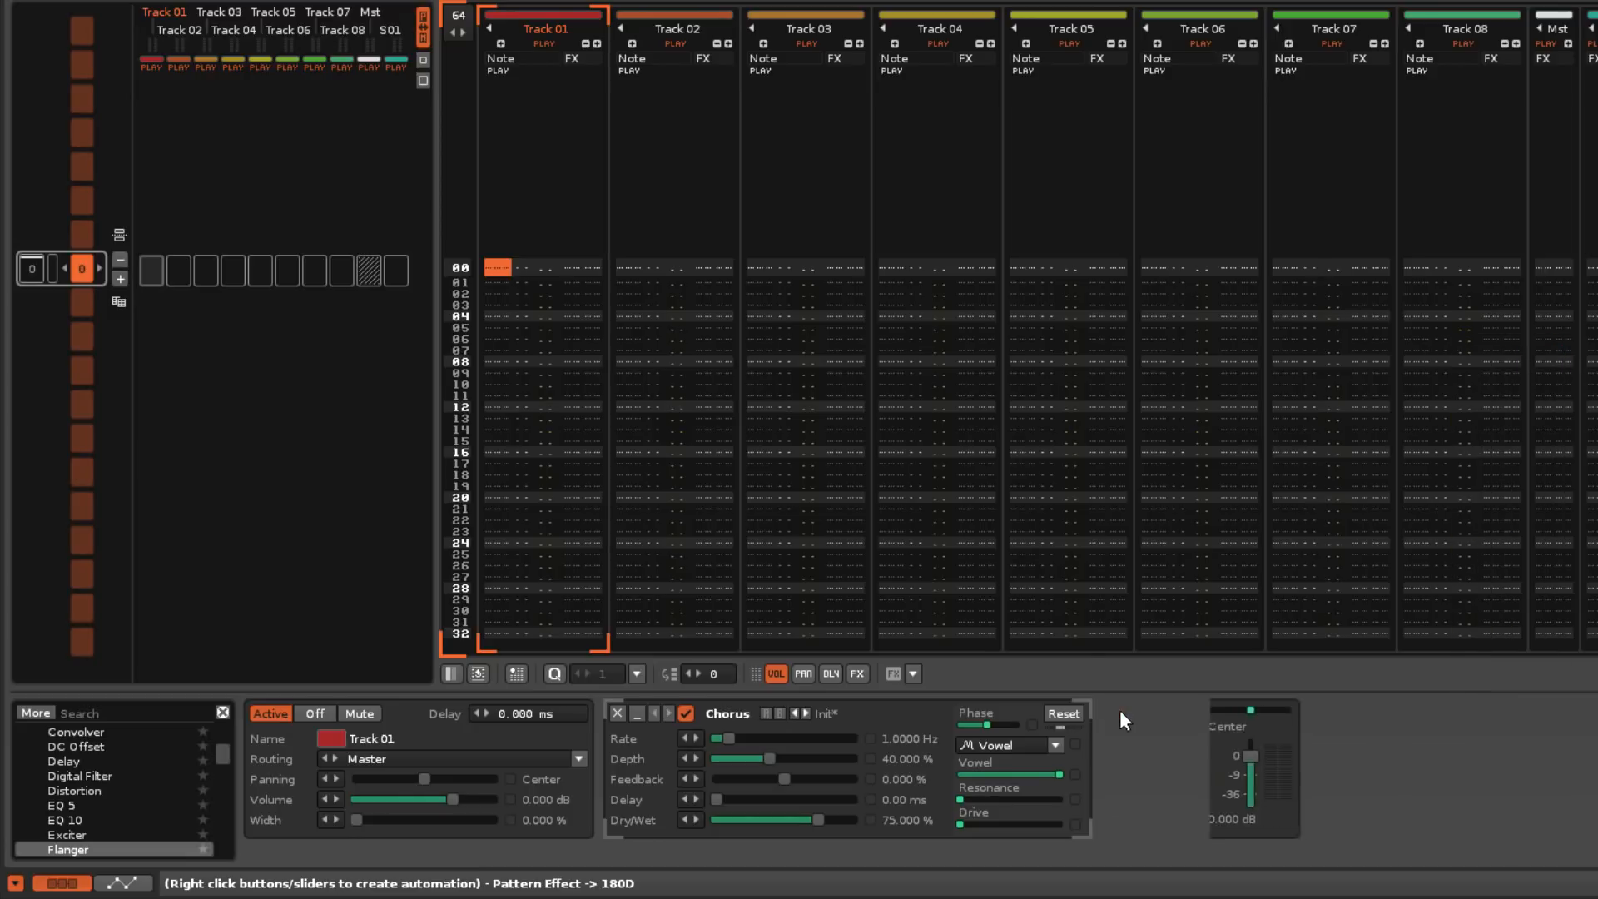
- Sweep the Chorus filter's Vowel parameter, change the filter type to Comb and adjust its first parameter
mouse_move(965, 796)
left_mouse_down()
mouse_move(1013, 800)
mouse_move(1042, 824)
mouse_move(1053, 774)
mouse_move(963, 774)
mouse_move(1055, 774)
mouse_move(974, 774)
left_mouse_up()
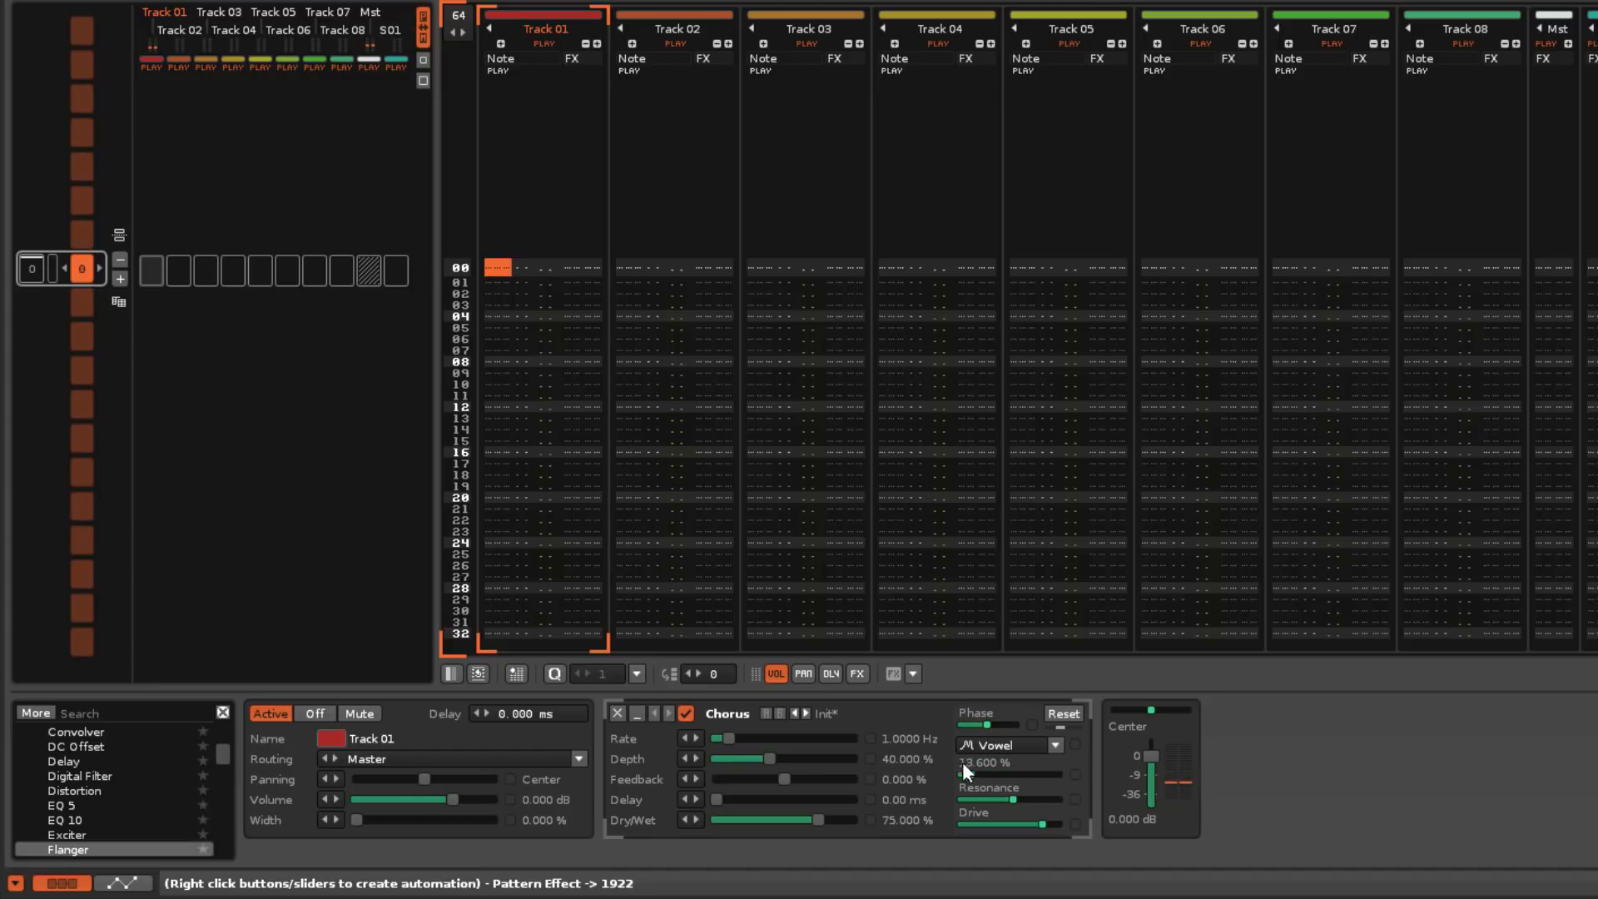
left_click(1056, 746)
left_click(1009, 601)
mouse_move(976, 772)
left_mouse_down()
mouse_move(1049, 774)
mouse_move(975, 774)
left_mouse_up()
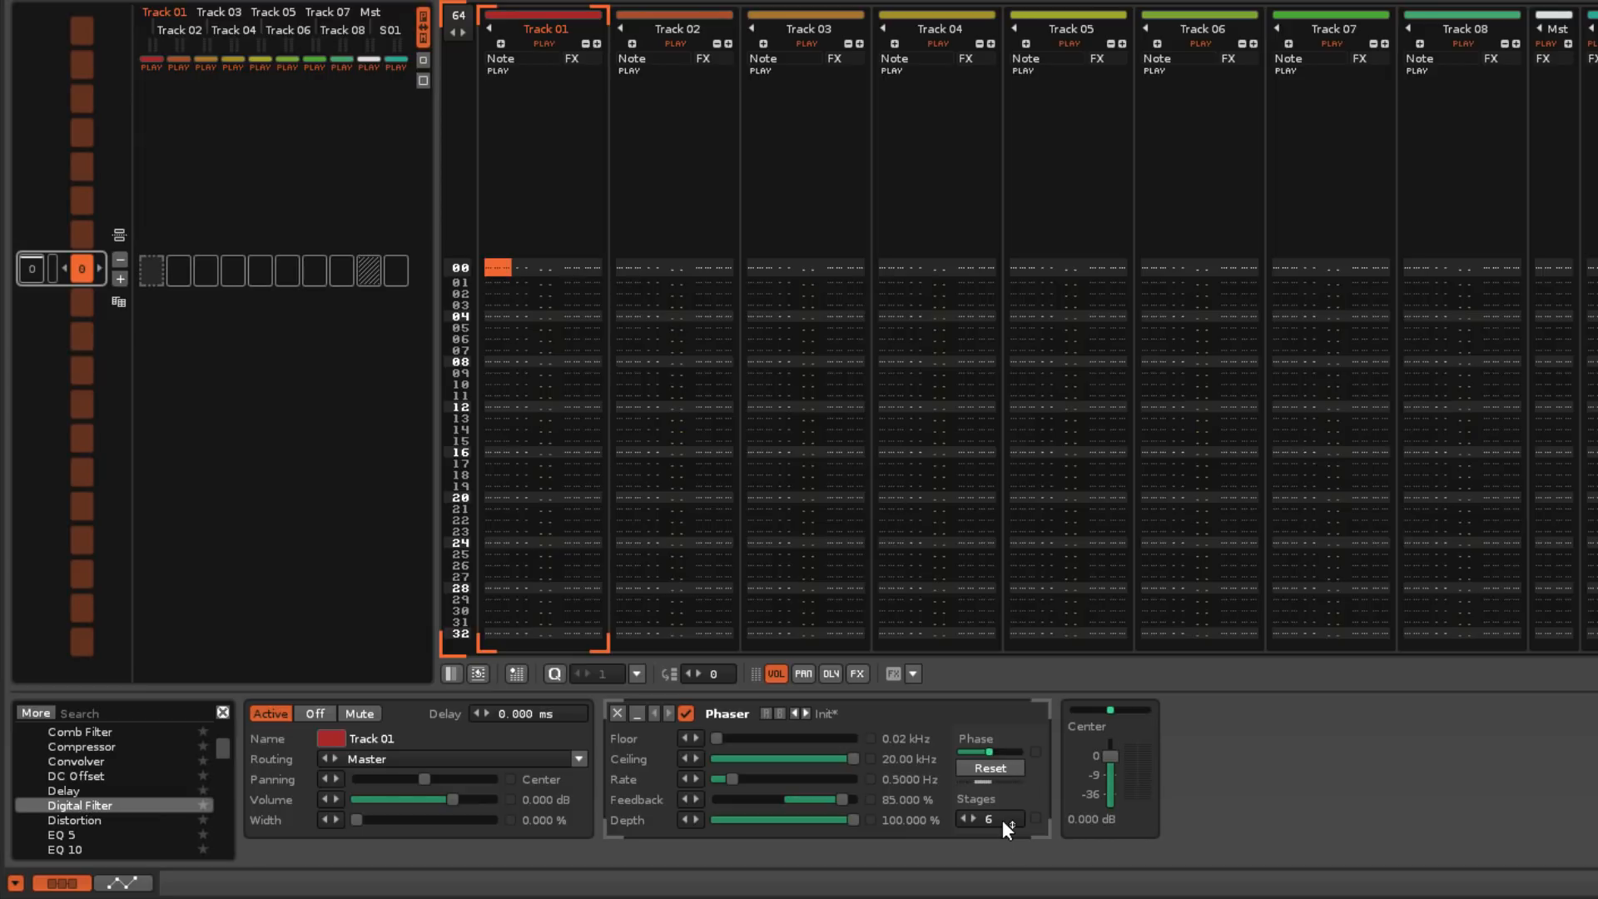
- Raise the Phaser's number of Stages and lower its Ceiling frequency
left_click_drag(1002, 820, 1002, 741)
left_click_drag(841, 753, 752, 738)
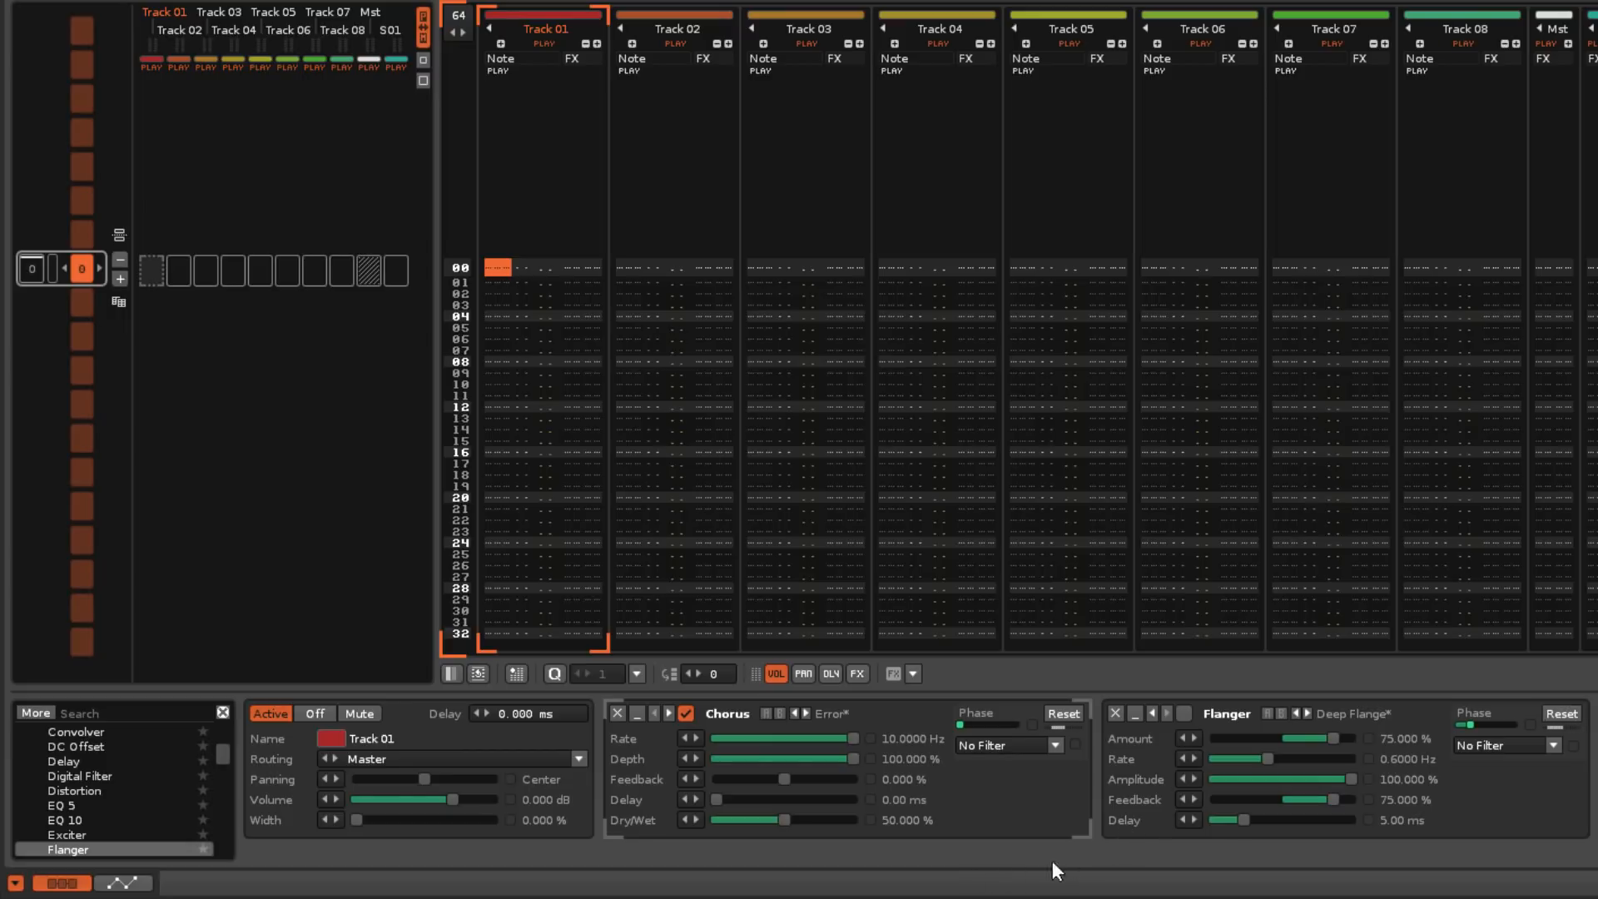
- Set the Chorus Delay to 100 ms and its Dry/Wet to 100 %
left_click(715, 800)
left_click_drag(716, 799, 853, 799)
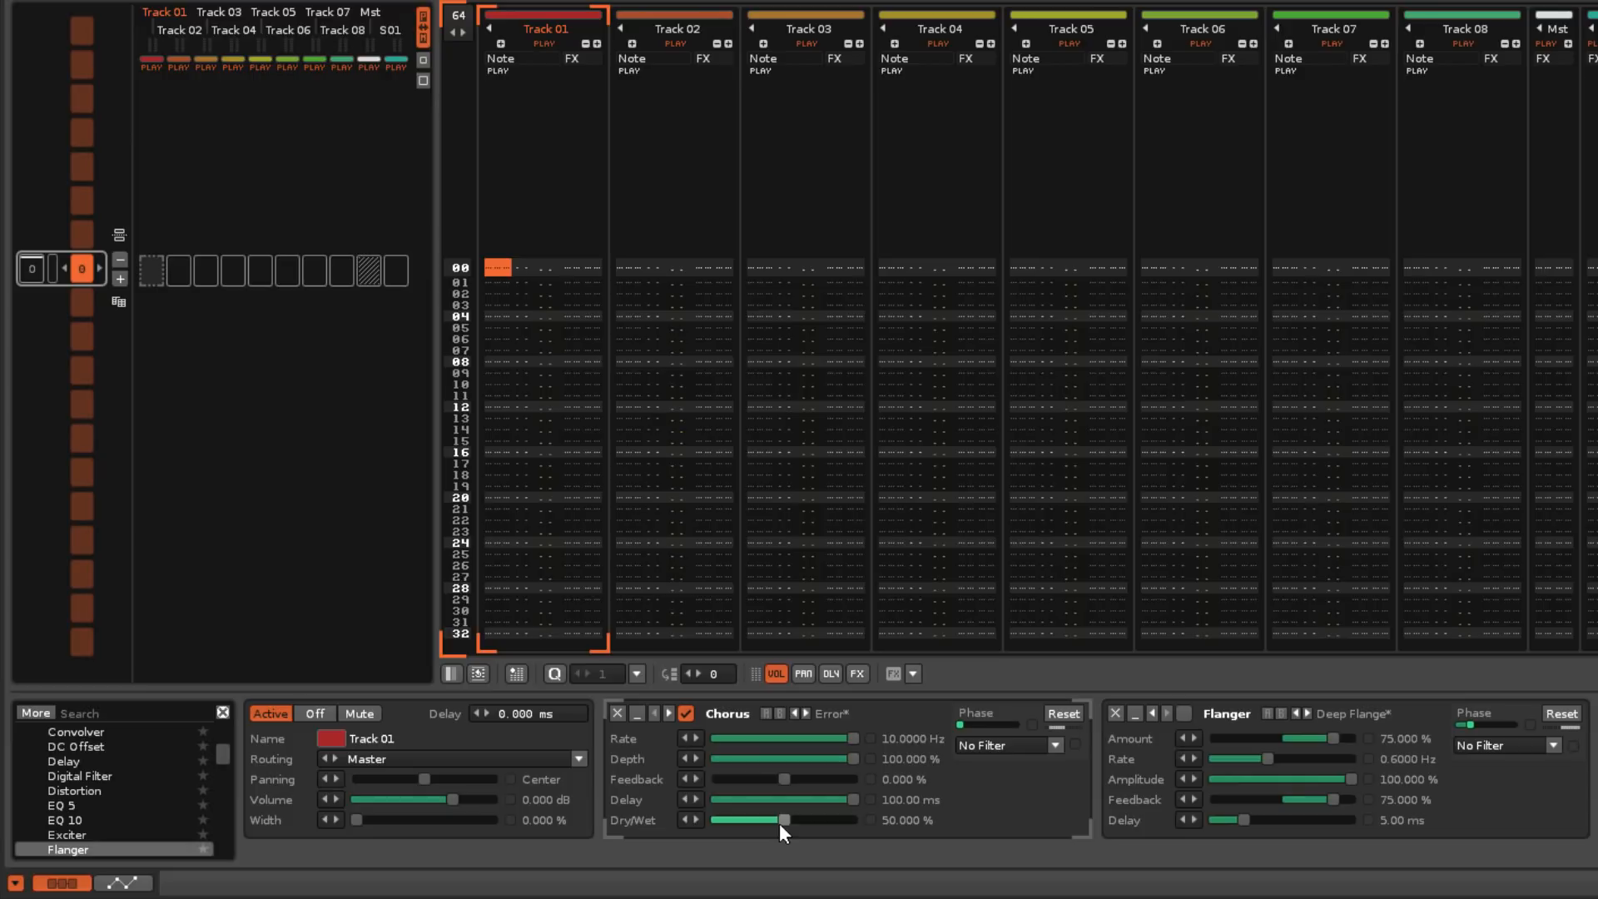
left_click_drag(779, 822, 853, 821)
- Disable the Chorus, enable the Flanger and lower the Flanger's Amount towards its negative end
left_click(684, 712)
left_click(1183, 714)
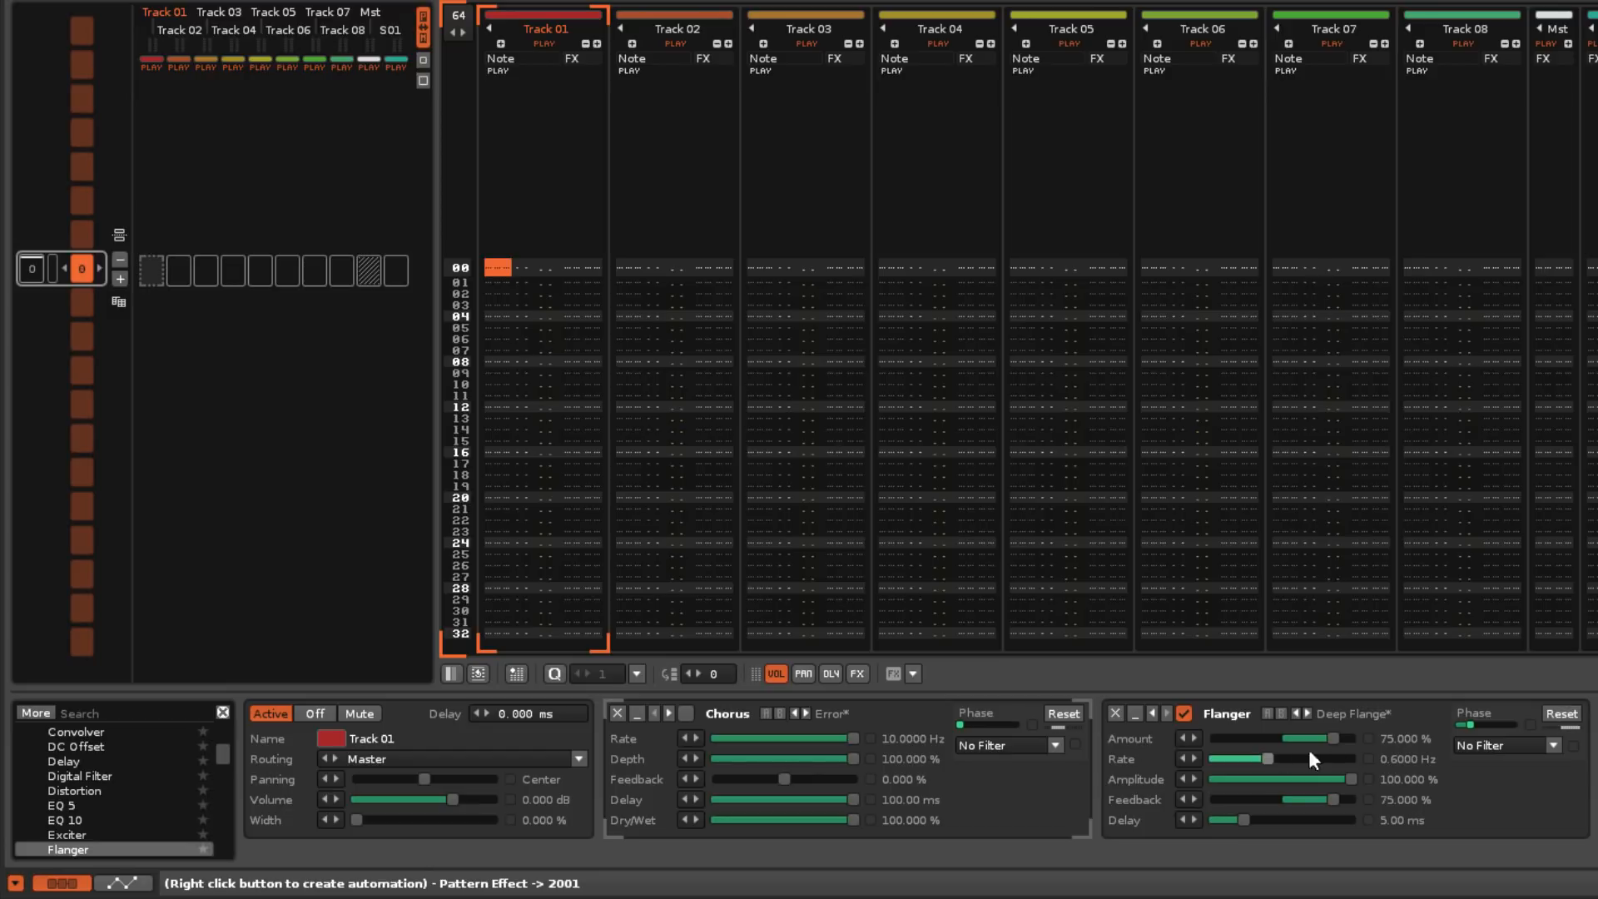
left_click_drag(1335, 739, 1214, 739)
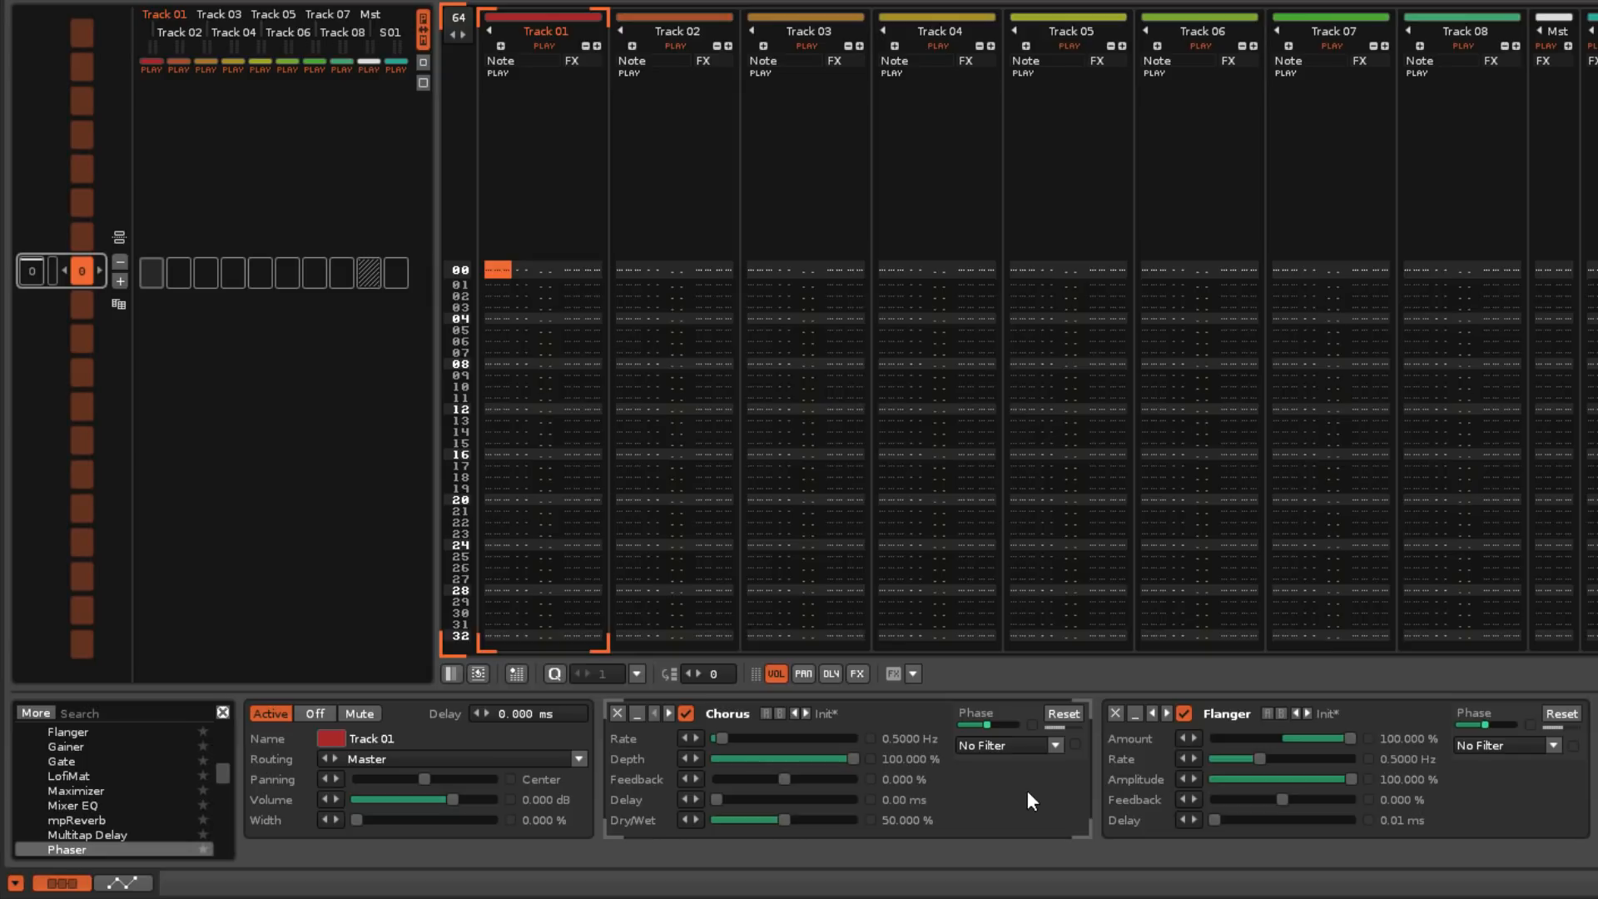
- Record LFO reset commands 1700, 2700 and 3700 for the Chorus, Flanger and Phaser into Track 01 at lines 00, 05 and 11
left_click(1062, 714)
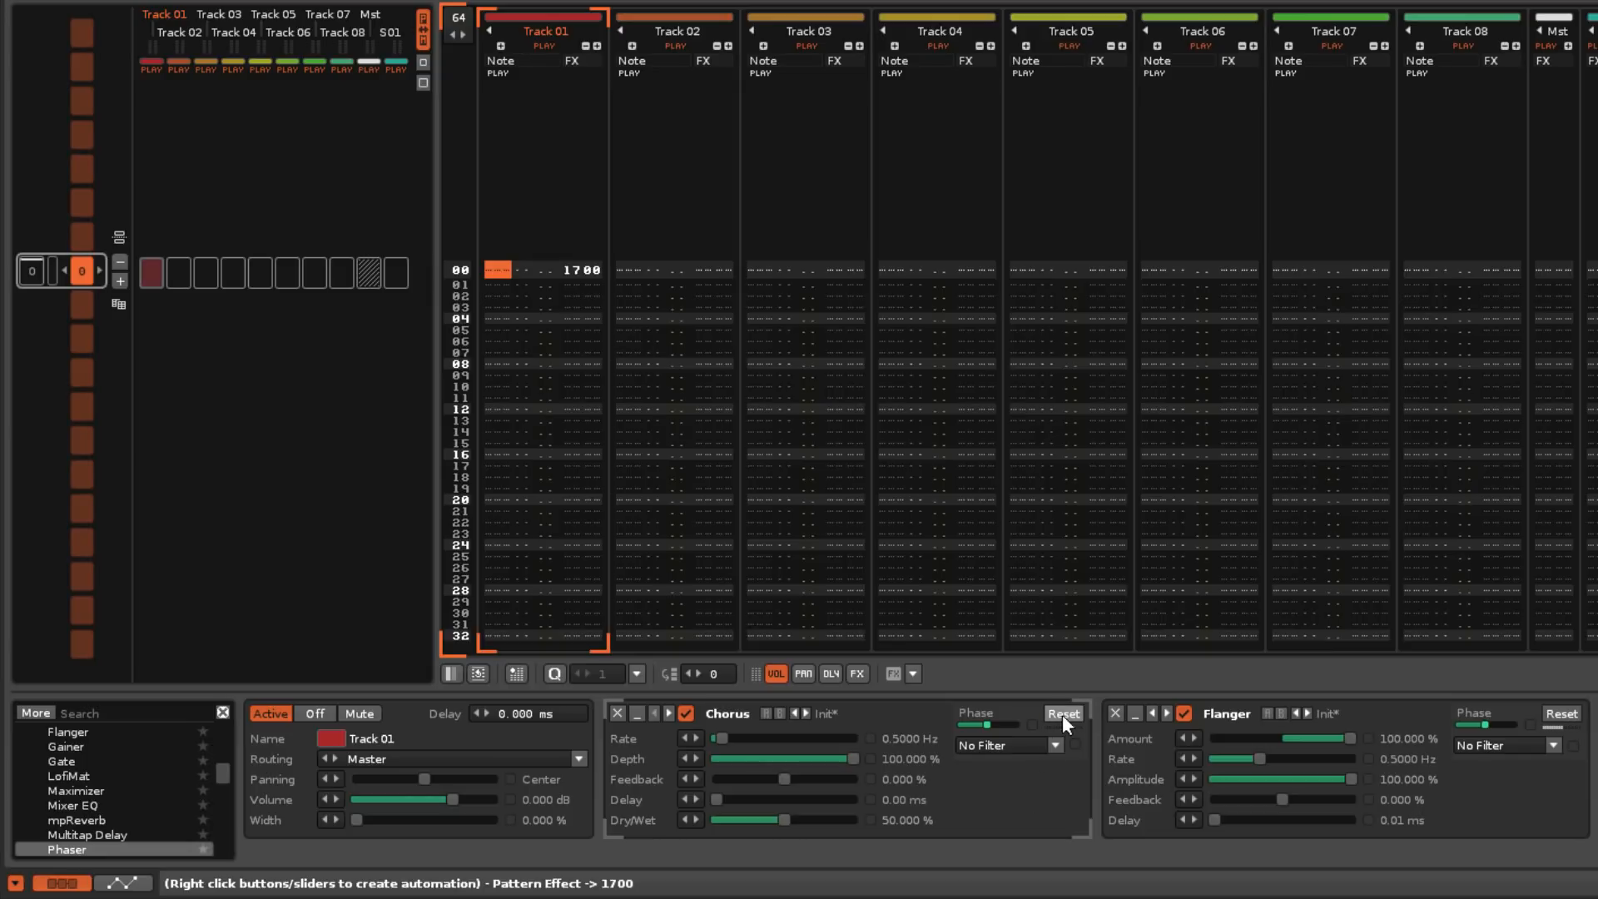
key("space")
left_click(1157, 714)
left_click(1532, 773)
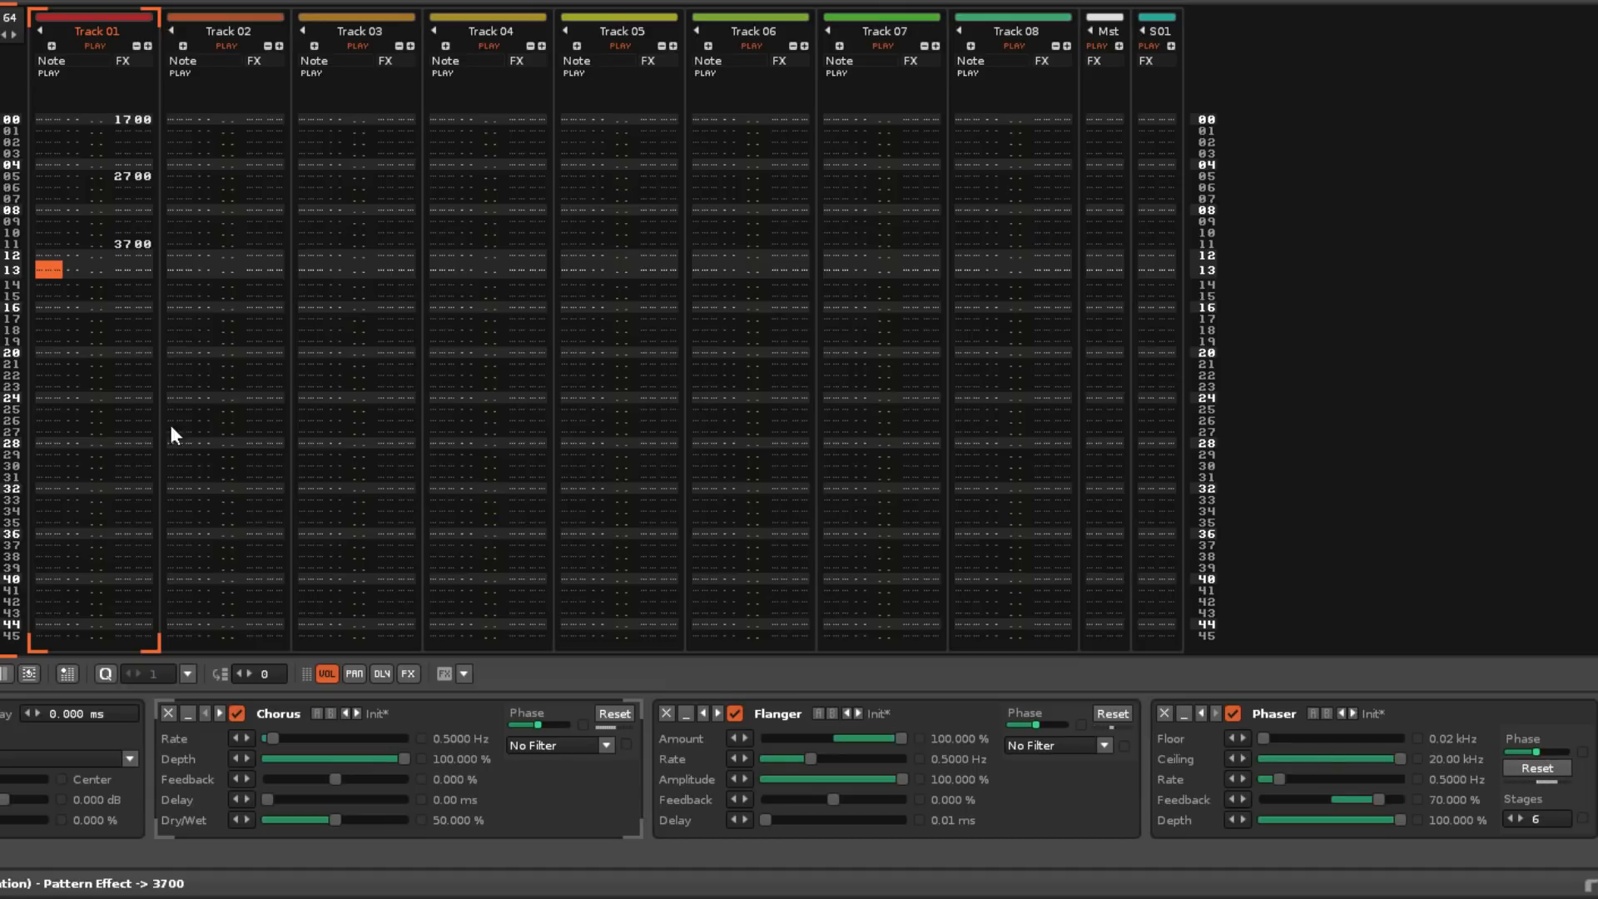
- Enter the effect command 1730 in Track 01's FX column at line 13
key("Right")
key("Right")
key("Right")
key("Right")
key("Right")
key("Escape")
type("17")
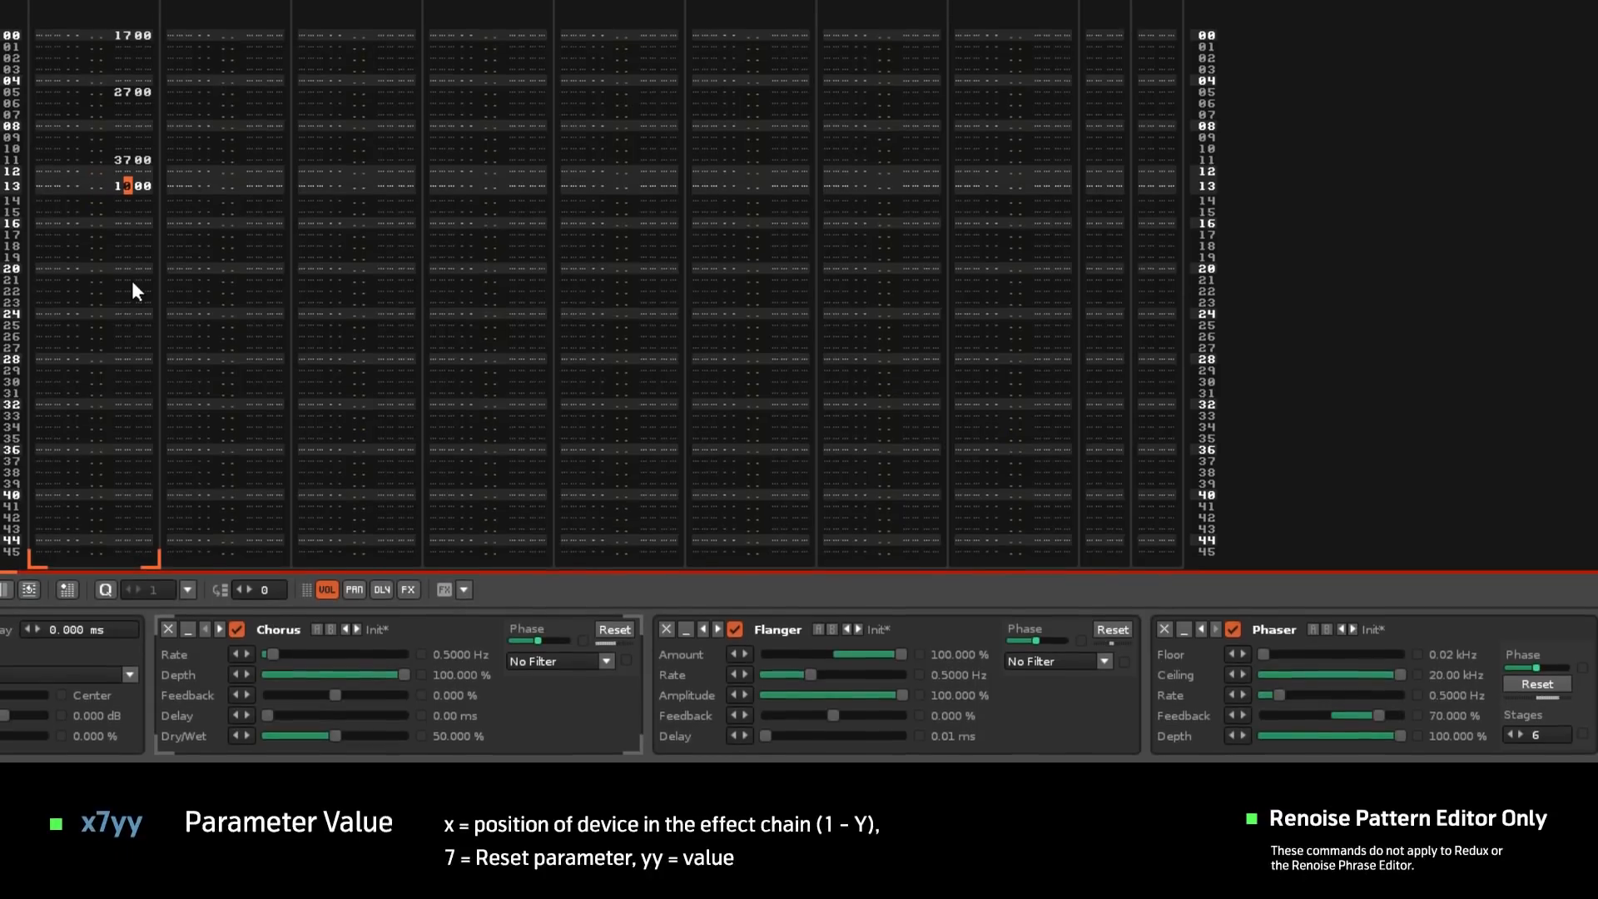
type("3")
key("Escape")
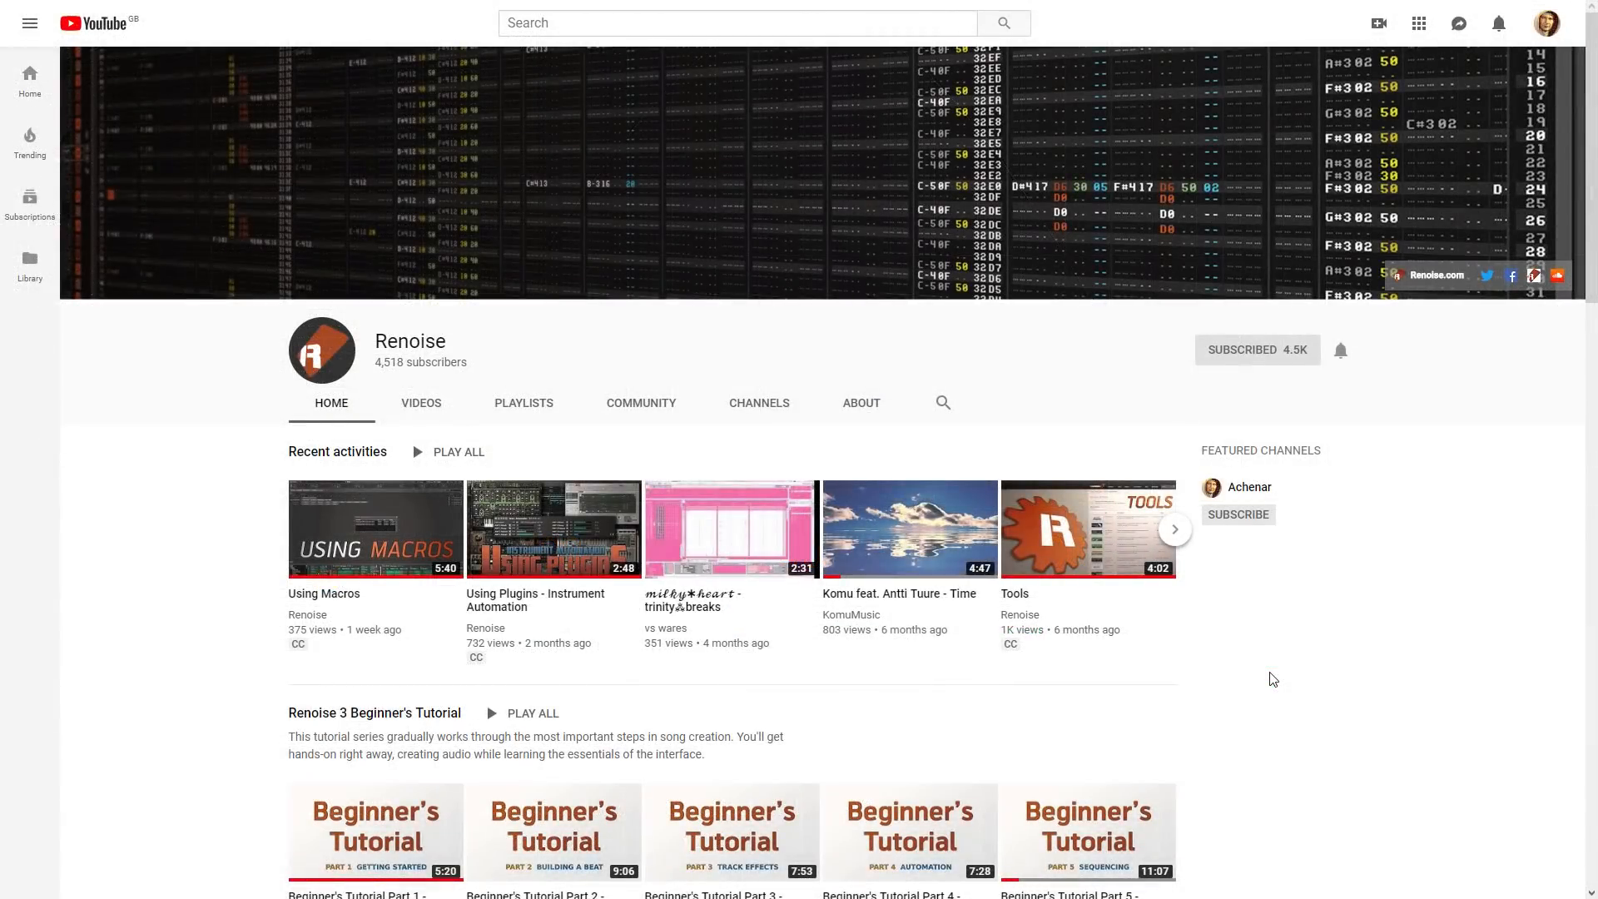
- Switch to the browser and browse the Renoise YouTube channel to further videos in the Effect Commands series
scroll(1272, 679, "down", 15)
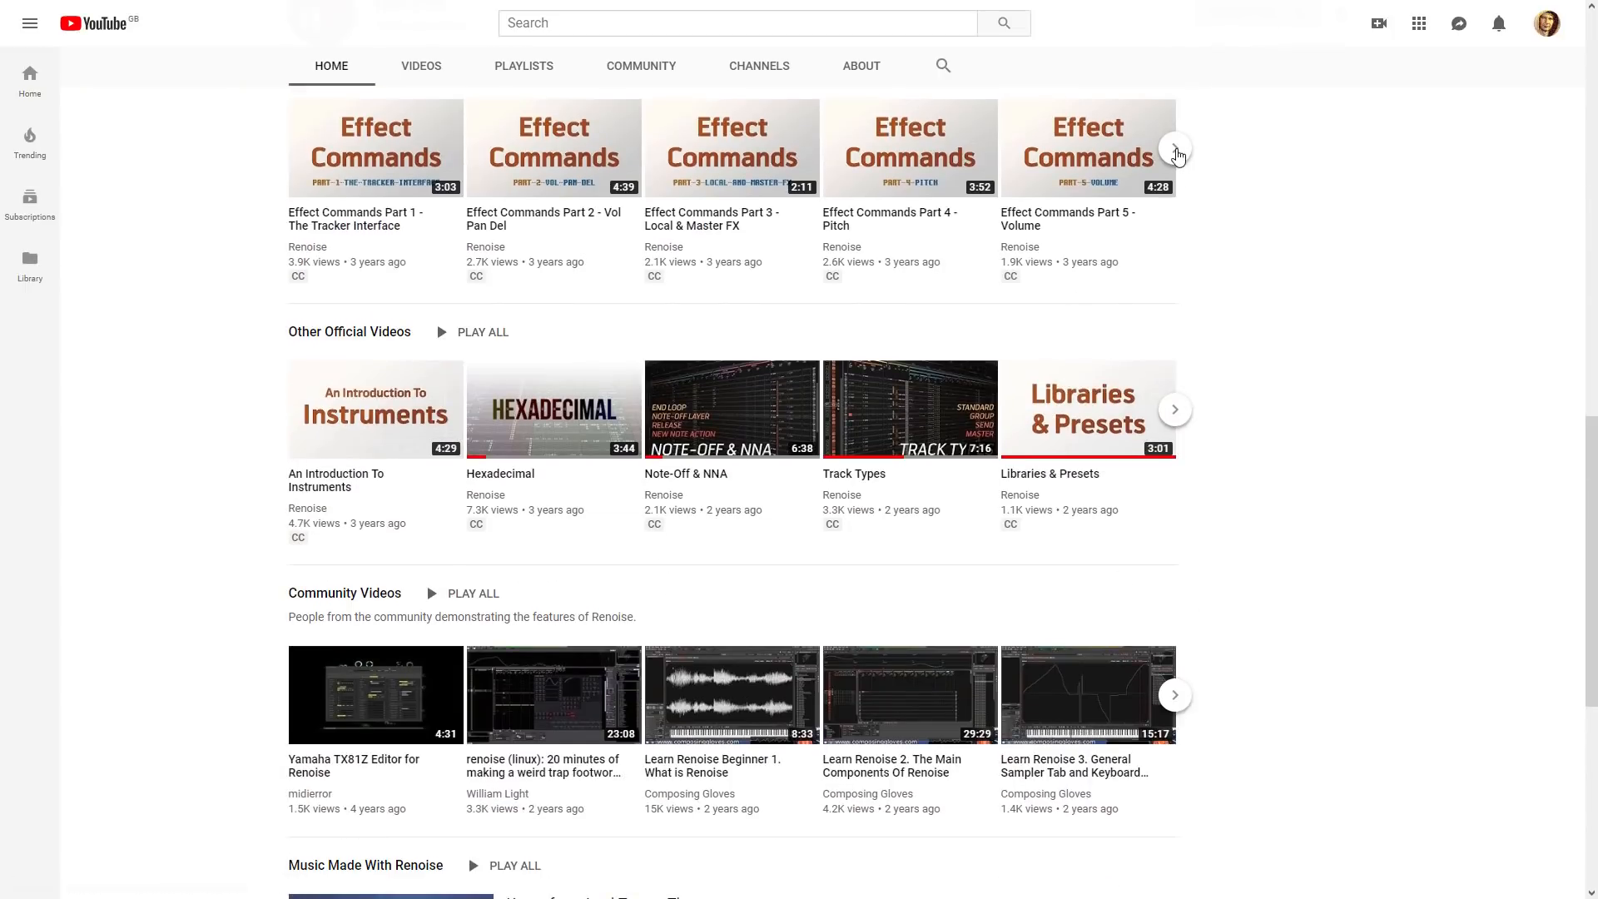
left_click(1175, 150)
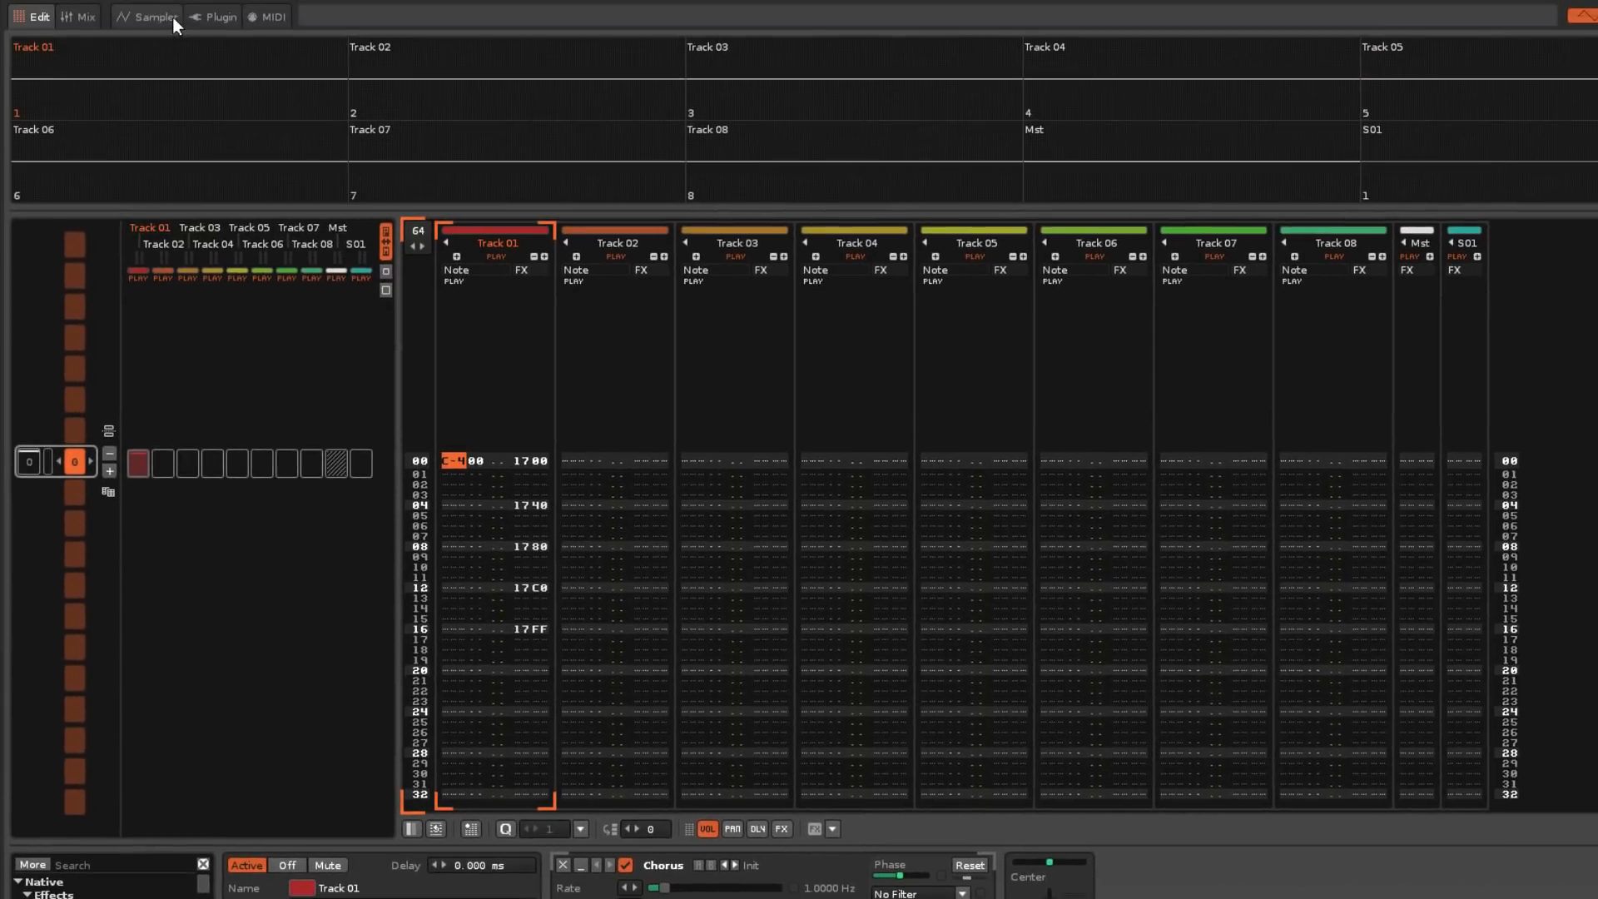
- Switch back to Renoise, open the Sampler and show the instrument's macros
left_click(152, 17)
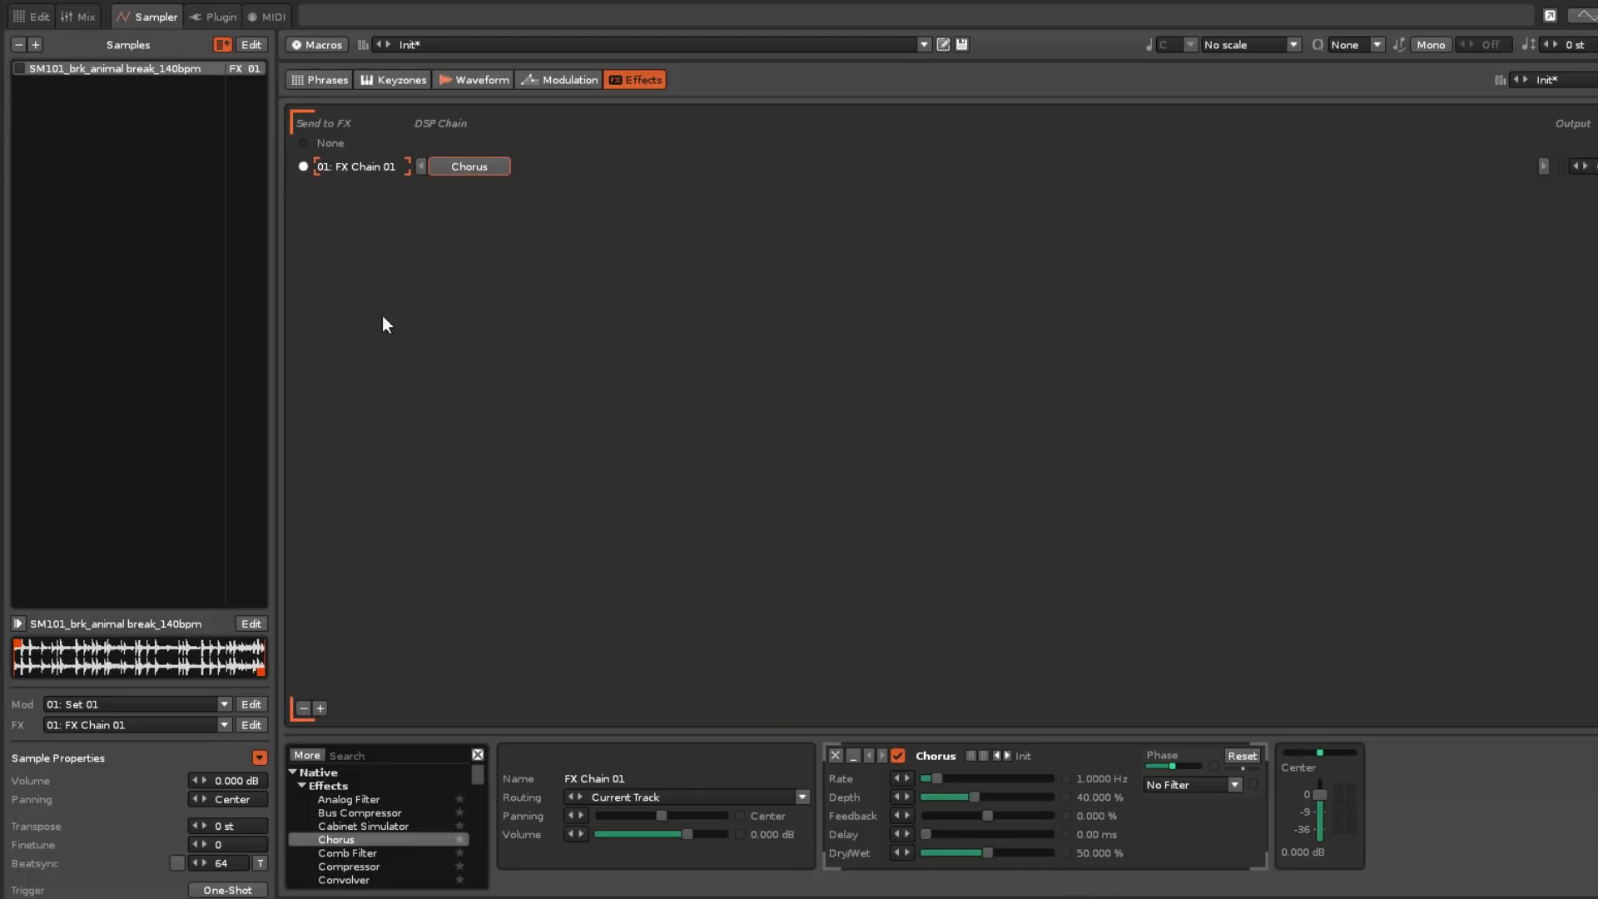
left_click(308, 47)
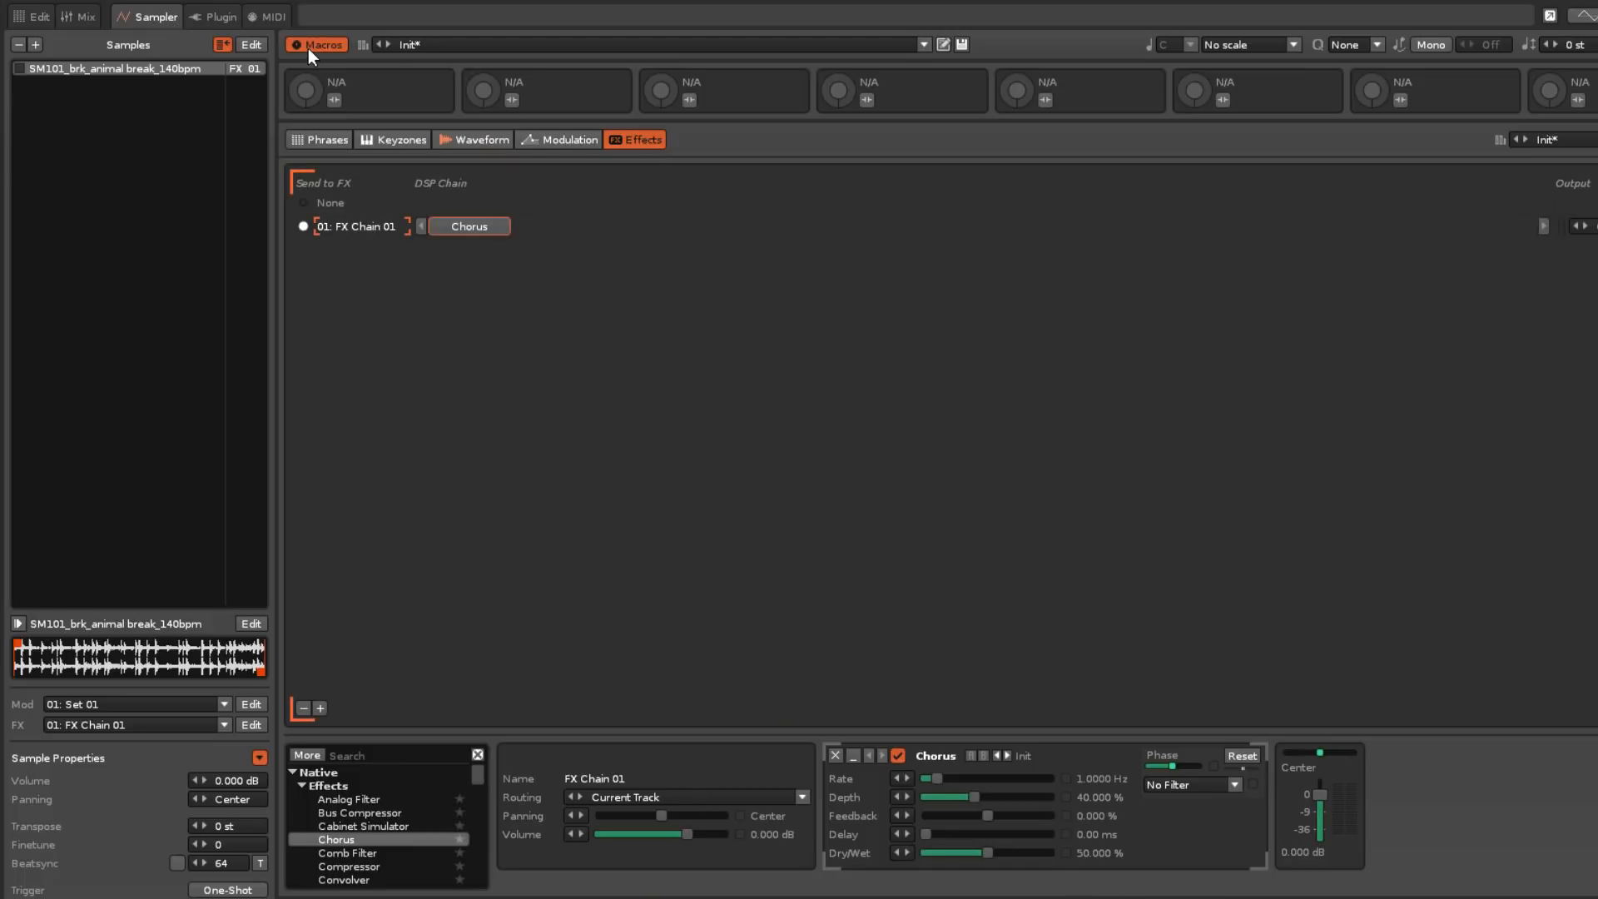